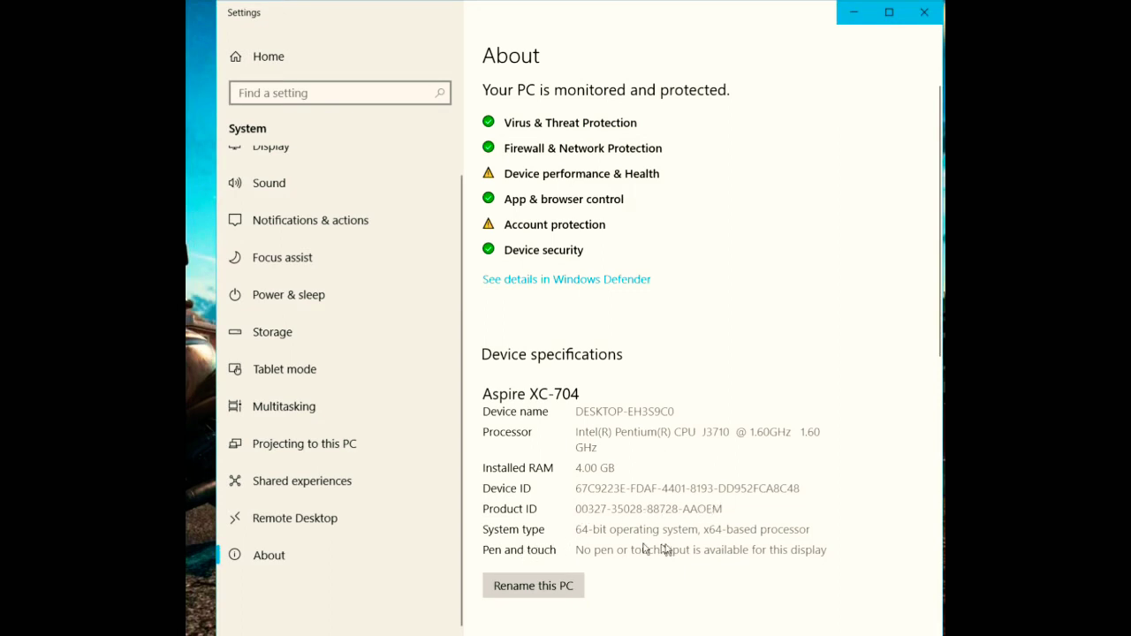
# Review the PC's device specifications, Windows specifications and support details on the About page.
pyautogui.scroll(-4, 612, 535)
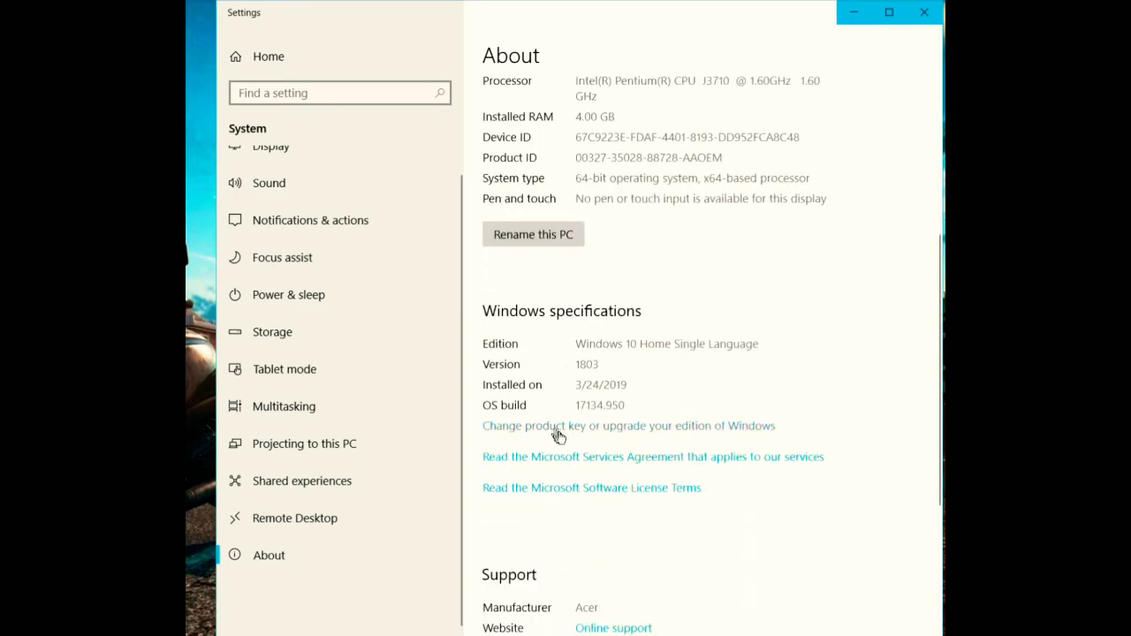
pyautogui.scroll(-3, 575, 575)
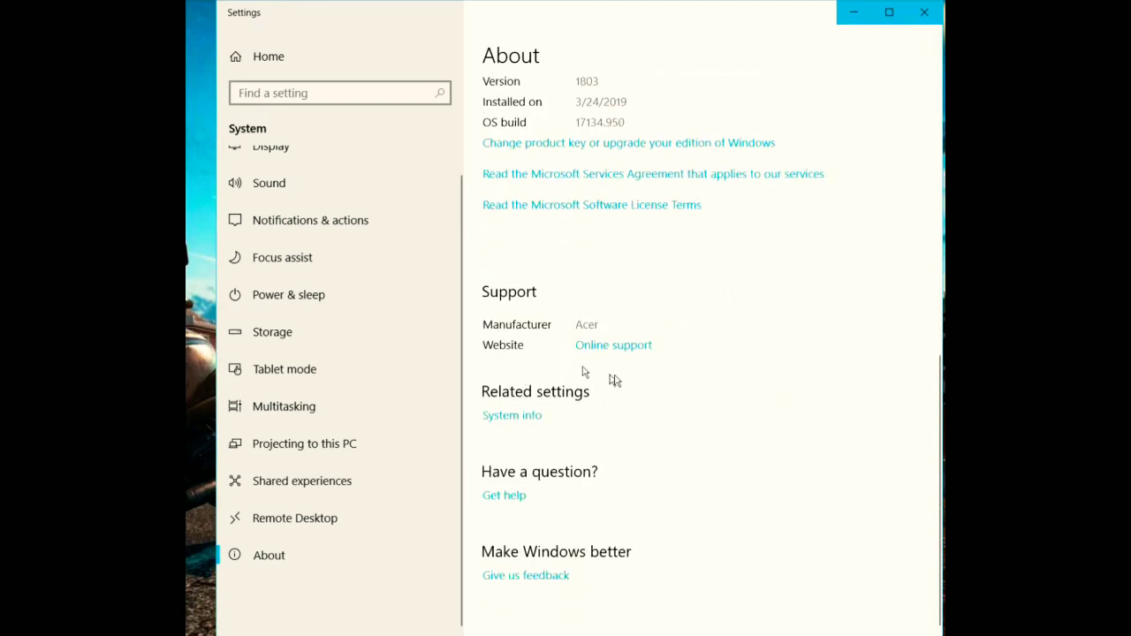
pyautogui.scroll(4, 616, 380)
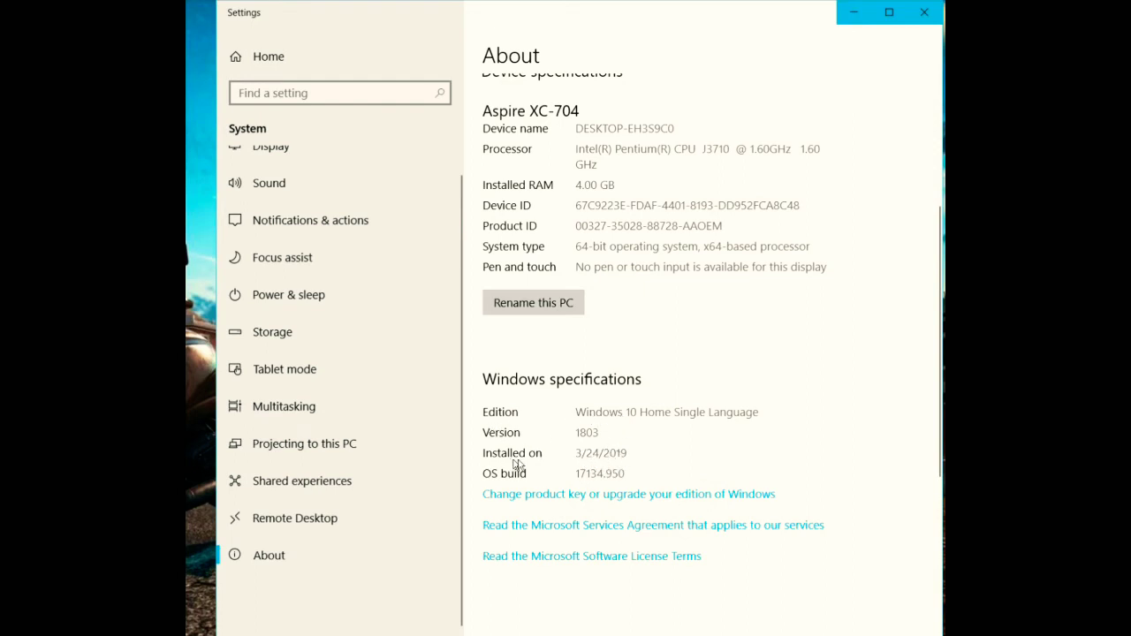
pyautogui.scroll(3, 645, 465)
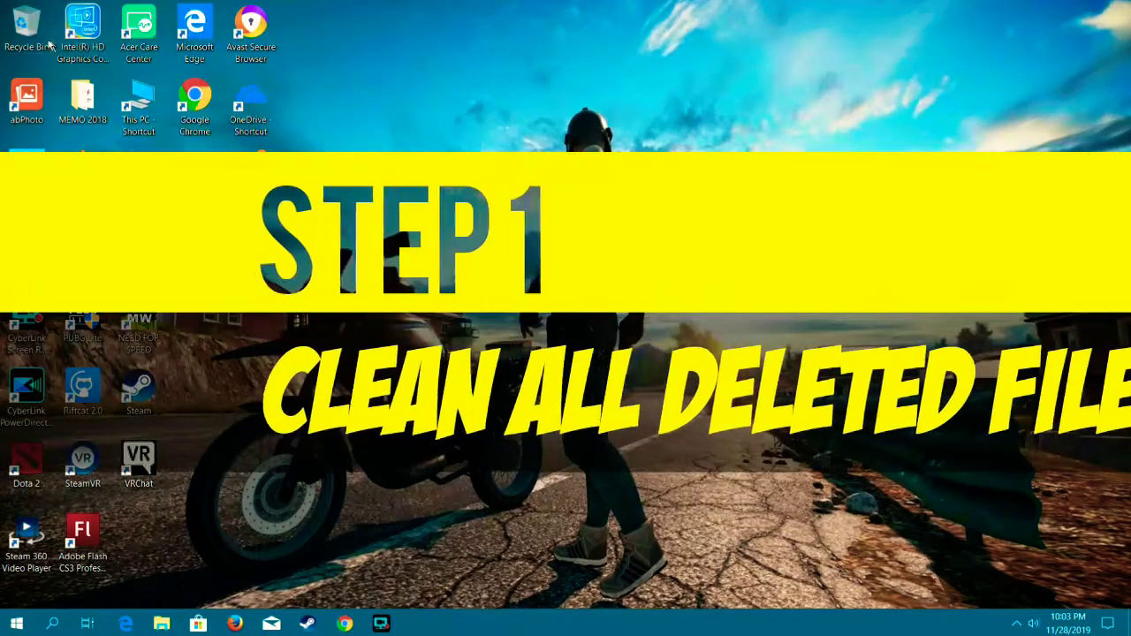
# Open the temporary files folder by running %temp%, and shrink its window to float over the desktop.
pyautogui.press('super+r')
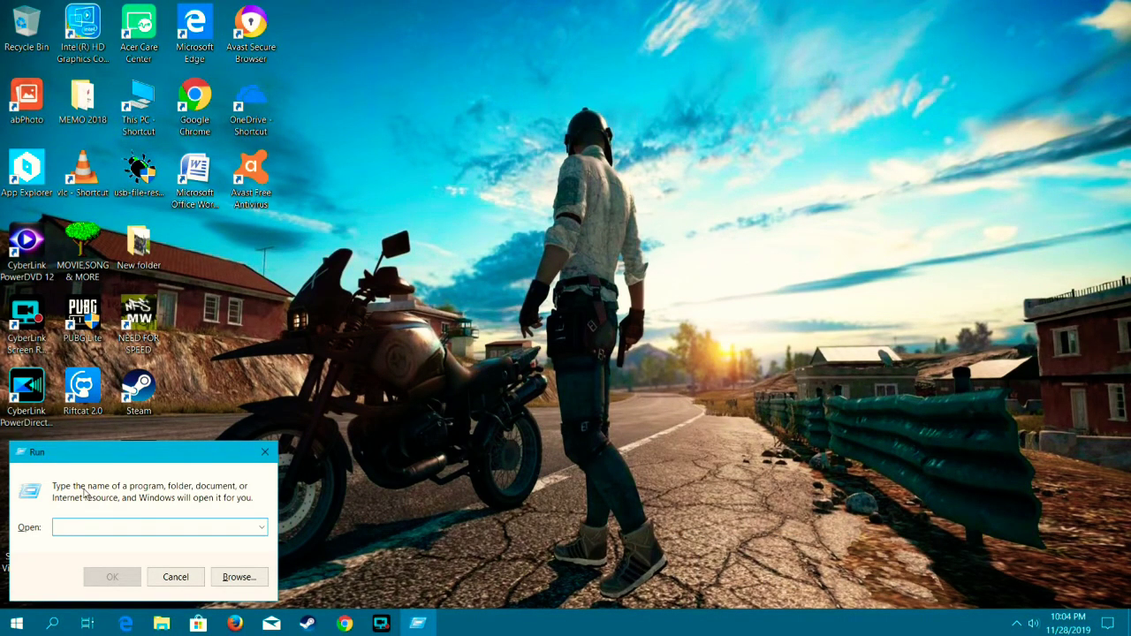
pyautogui.write('%te')
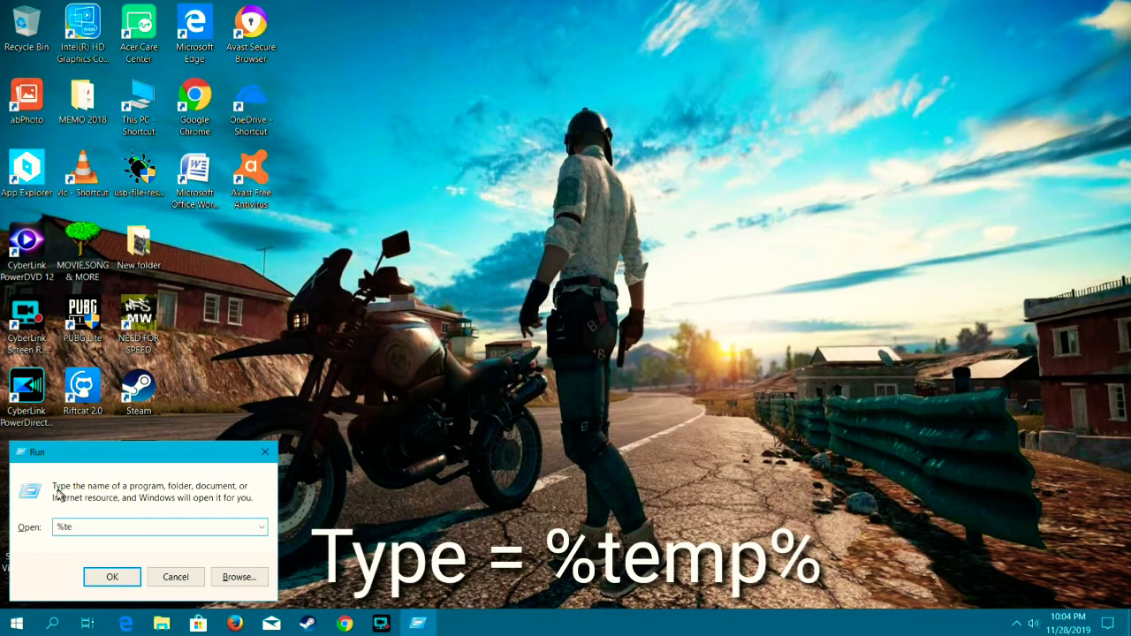
pyautogui.write('mp%')
pyautogui.click(104, 573)
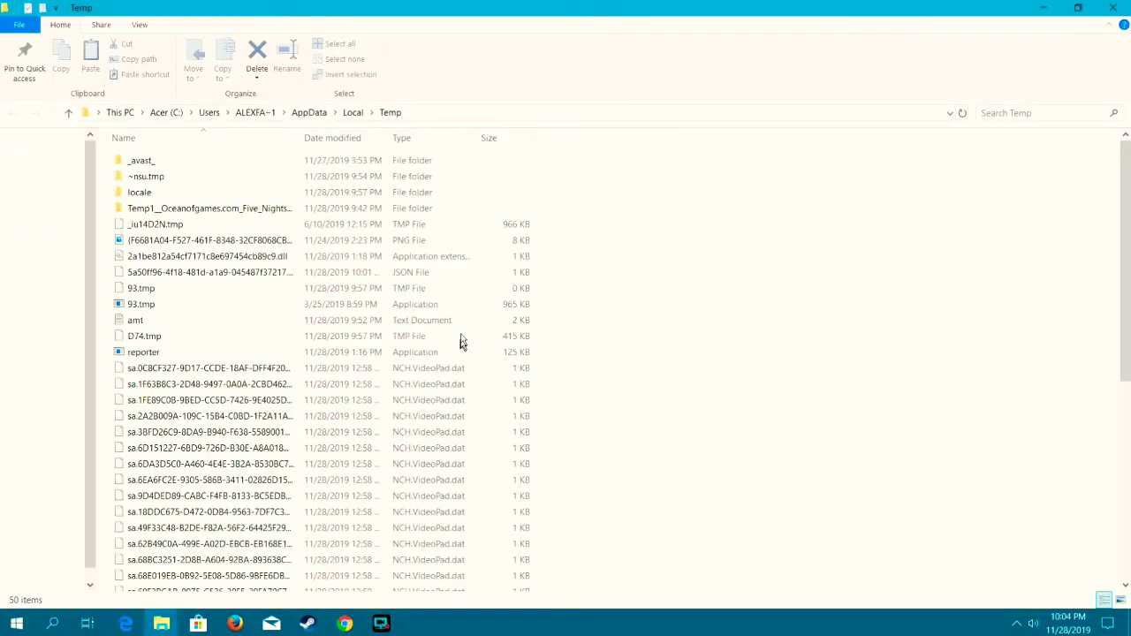
pyautogui.moveTo(413, 11); pyautogui.dragTo(672, 32)
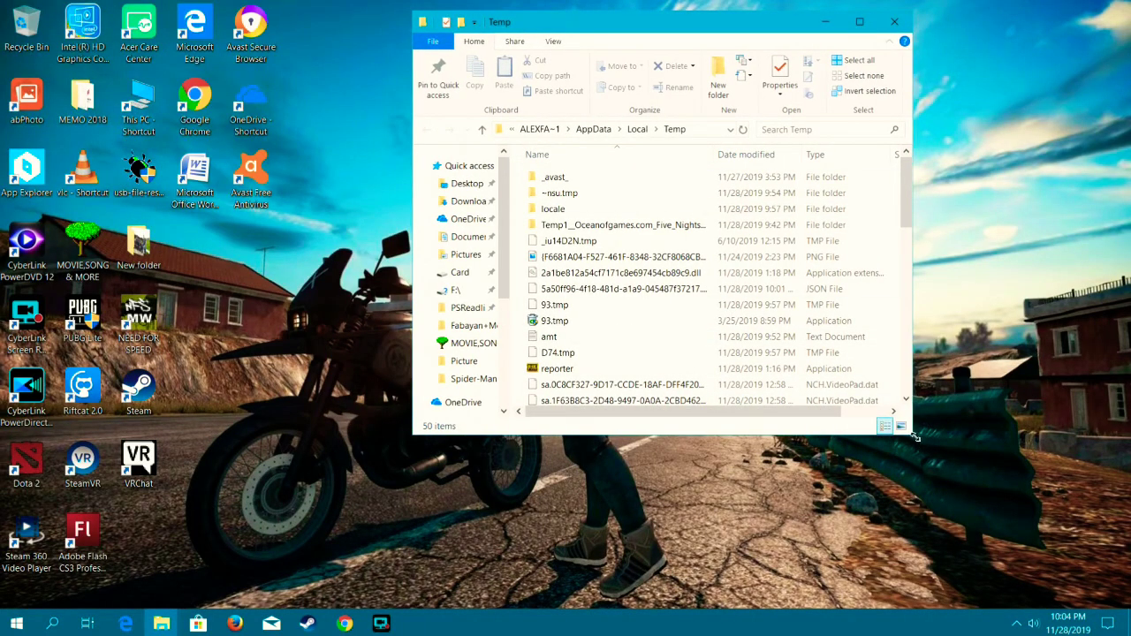
pyautogui.moveTo(915, 437); pyautogui.dragTo(1010, 547)
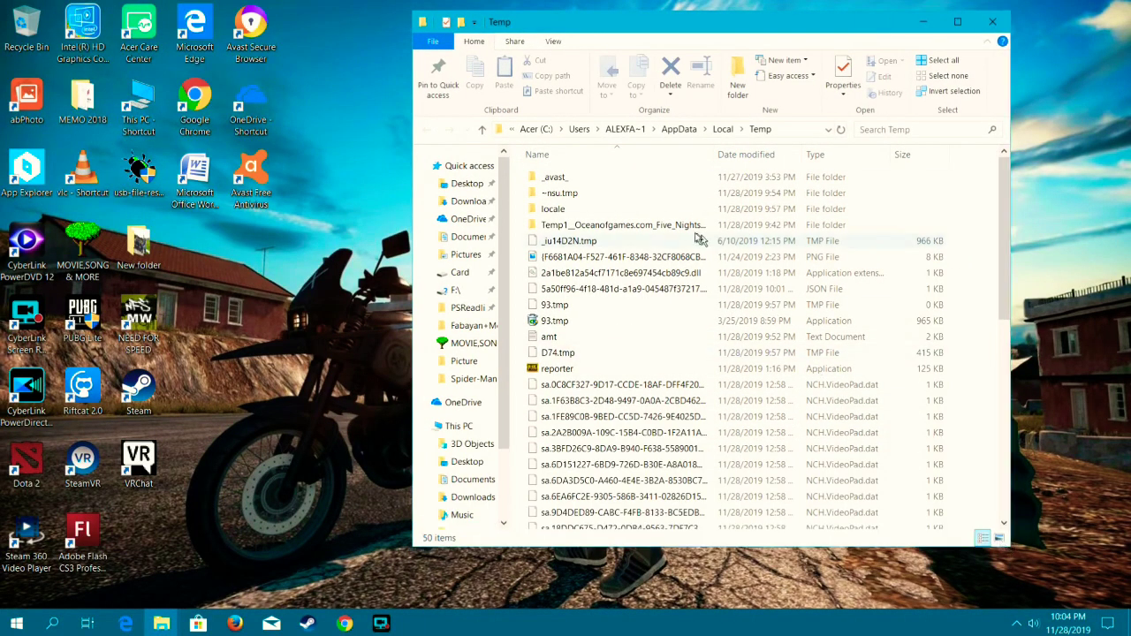
# Select all items in the Temp folder and delete them.
pyautogui.click(645, 199)
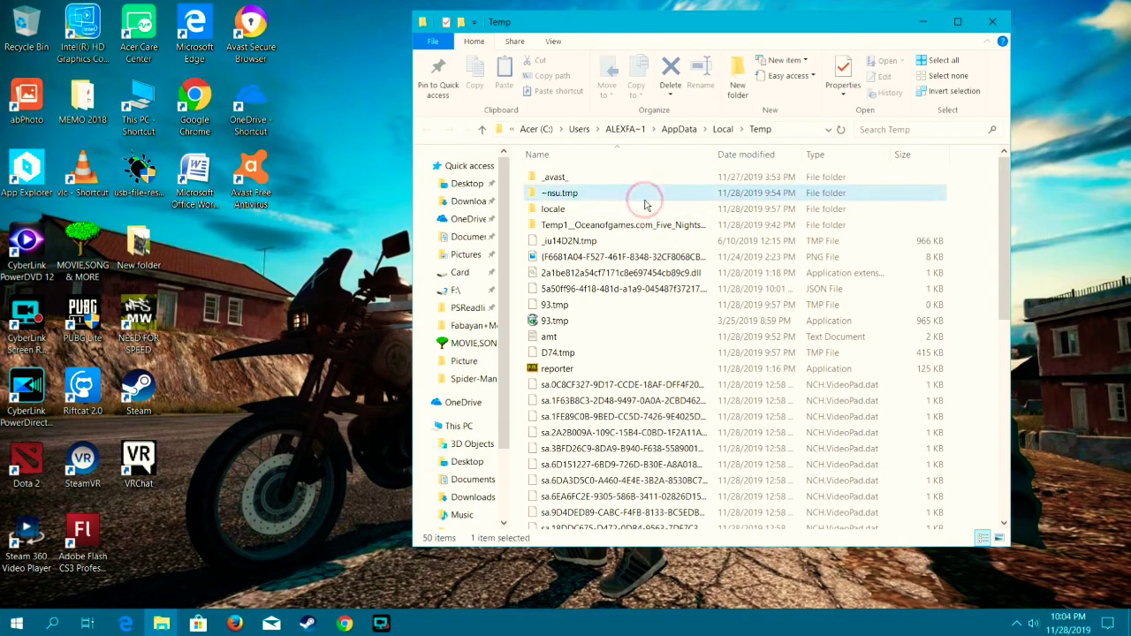
pyautogui.hotkey('ctrl', 'a')
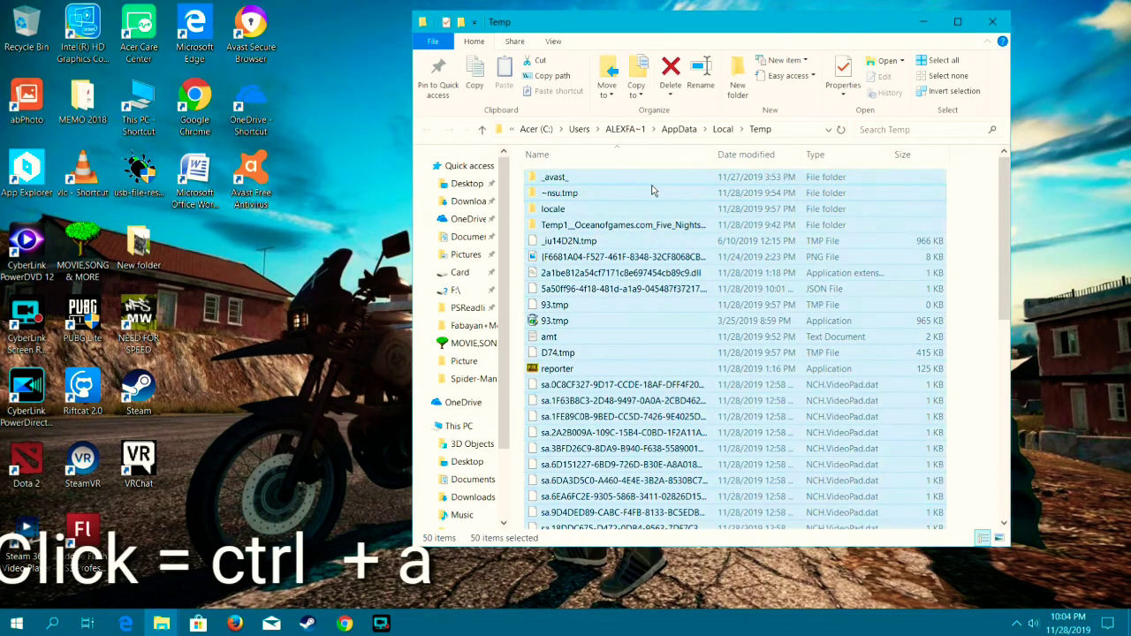
pyautogui.rightClick(629, 217)
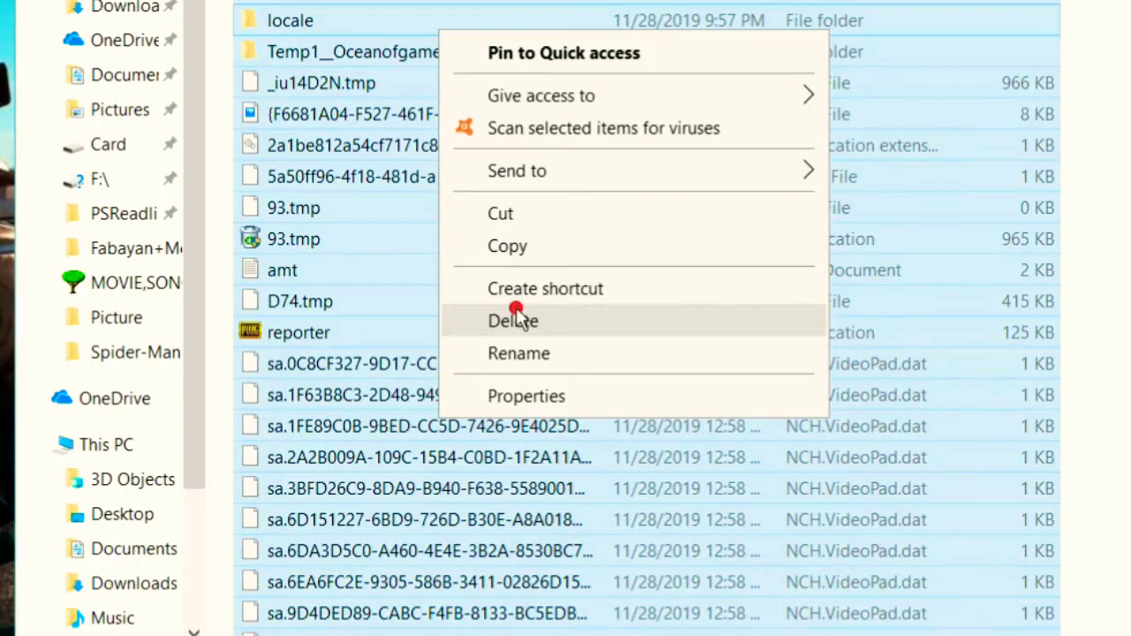
pyautogui.click(516, 311)
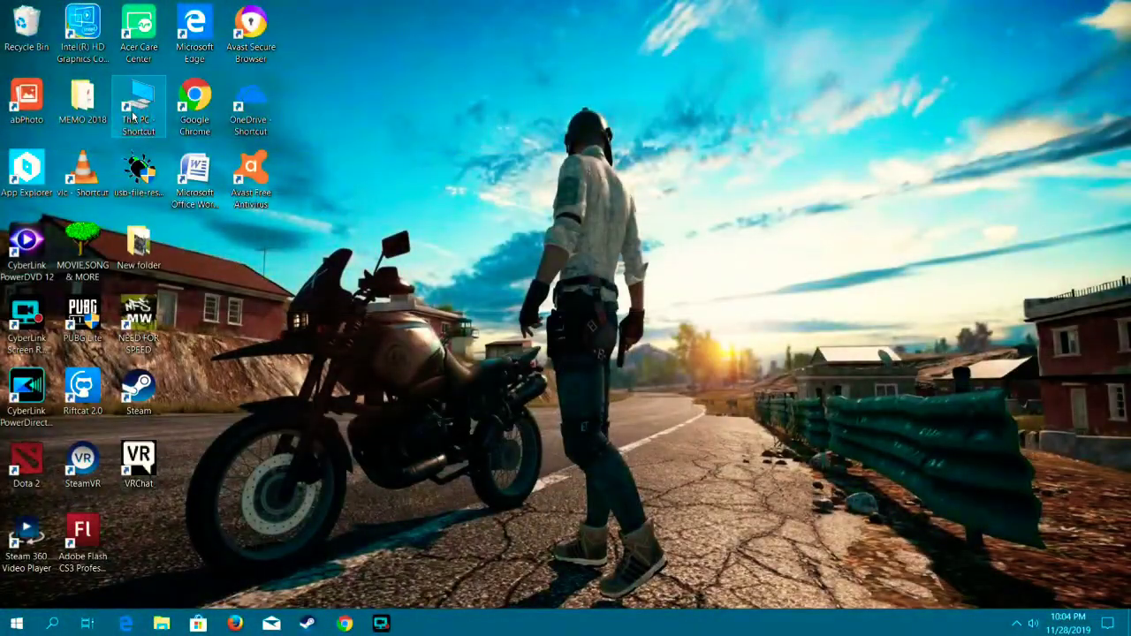
# Open the properties of the Acer (C:) drive from This PC and start Disk Cleanup for it.
pyautogui.doubleClick(132, 118)
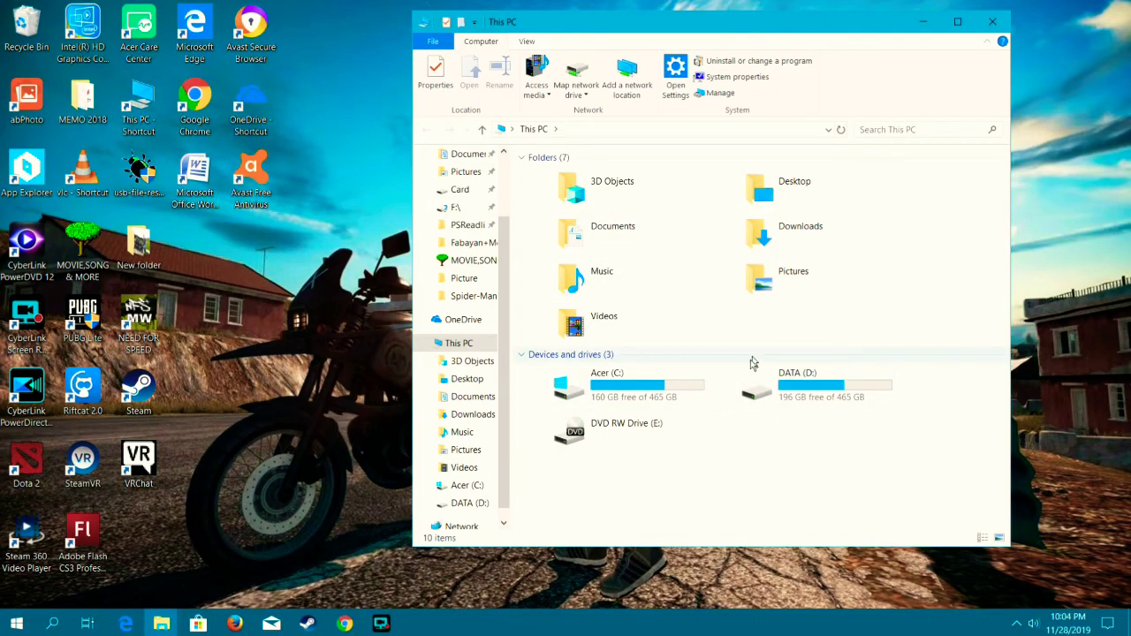
pyautogui.rightClick(668, 397)
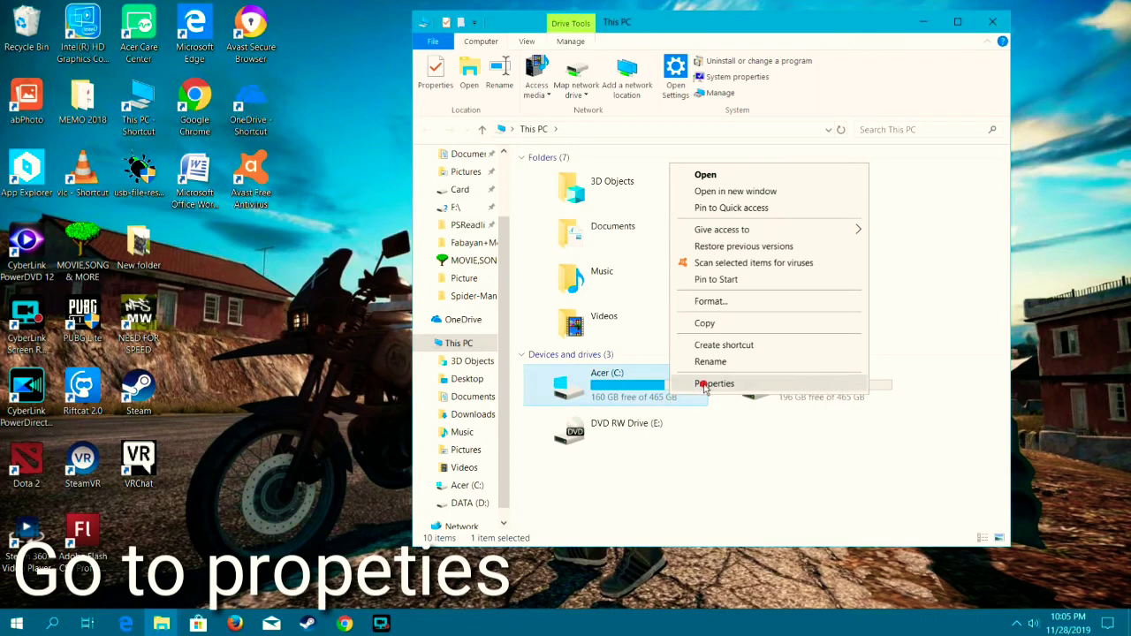
pyautogui.click(704, 382)
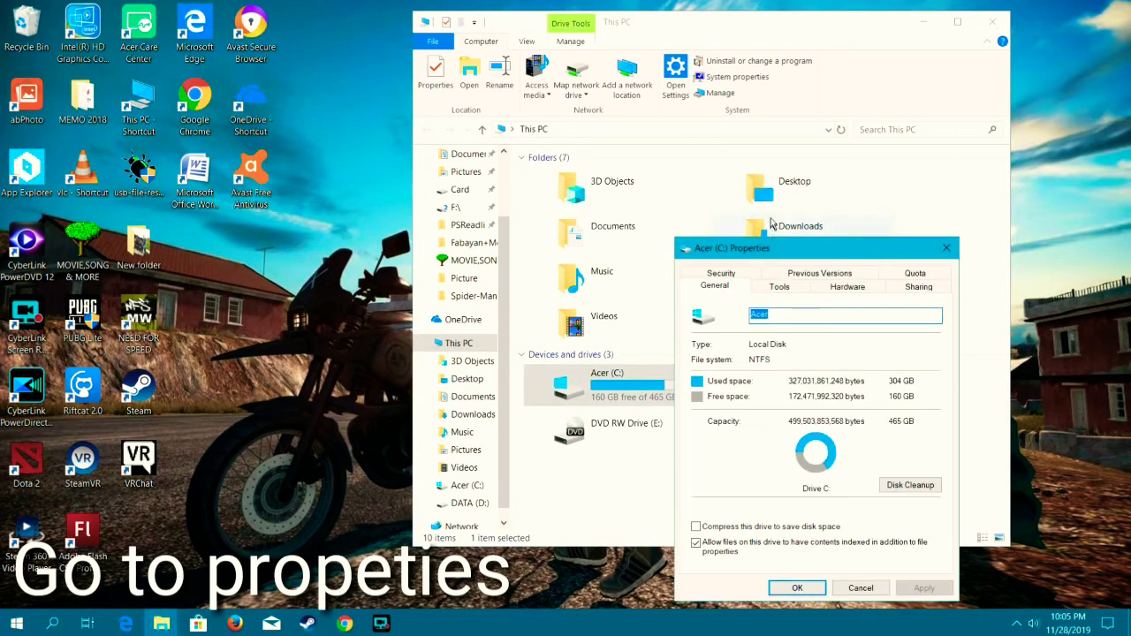
pyautogui.moveTo(770, 249); pyautogui.dragTo(605, 146)
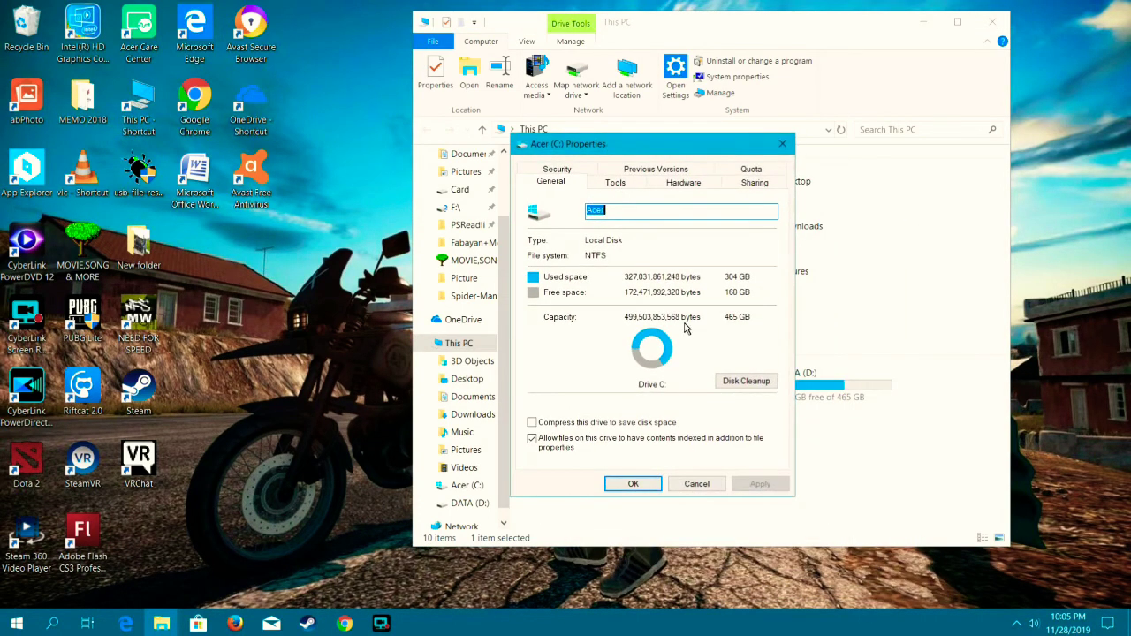
pyautogui.click(752, 386)
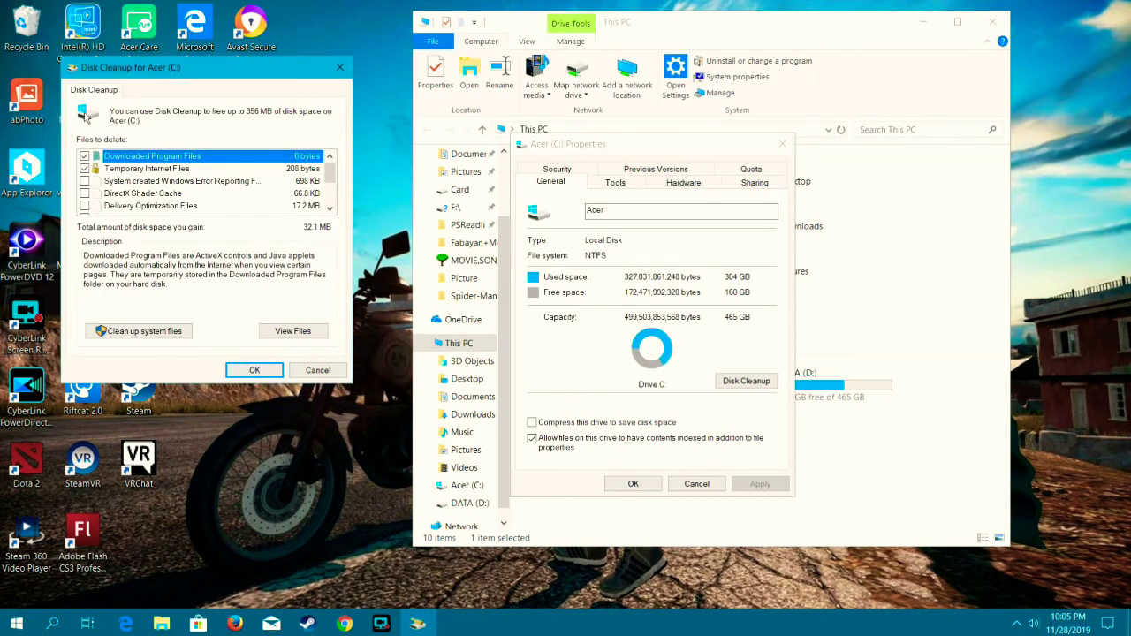
# Mark every file category for deletion in Disk Cleanup, including DirectX Shader Cache, Delivery Optimization Files, Mixed Reality, OneDrive files, Recycle Bin and Temporary files.
pyautogui.moveTo(212, 73); pyautogui.dragTo(654, 163)
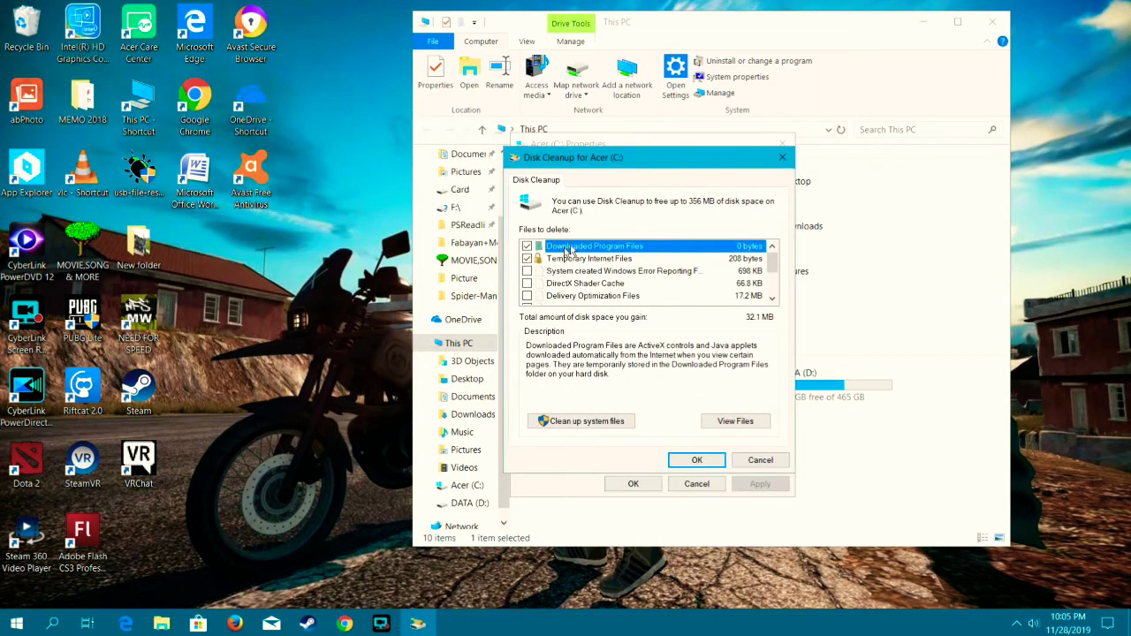
pyautogui.click(527, 283)
pyautogui.click(527, 295)
pyautogui.scroll(-2, 528, 282)
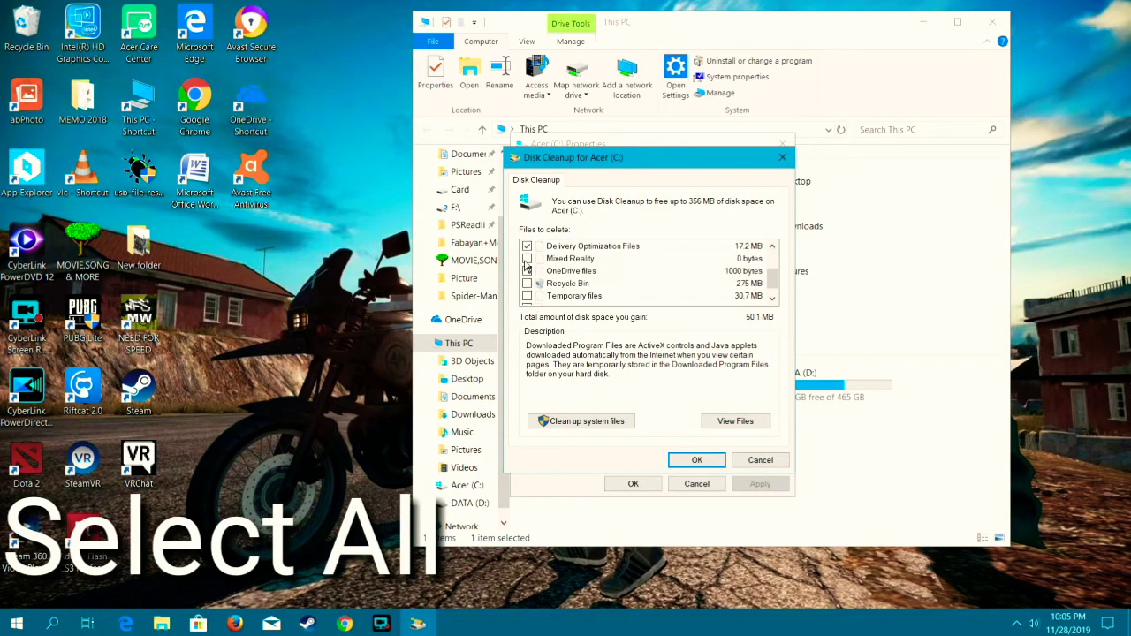
pyautogui.click(527, 258)
pyautogui.click(527, 270)
pyautogui.click(527, 295)
pyautogui.scroll(-1, 530, 297)
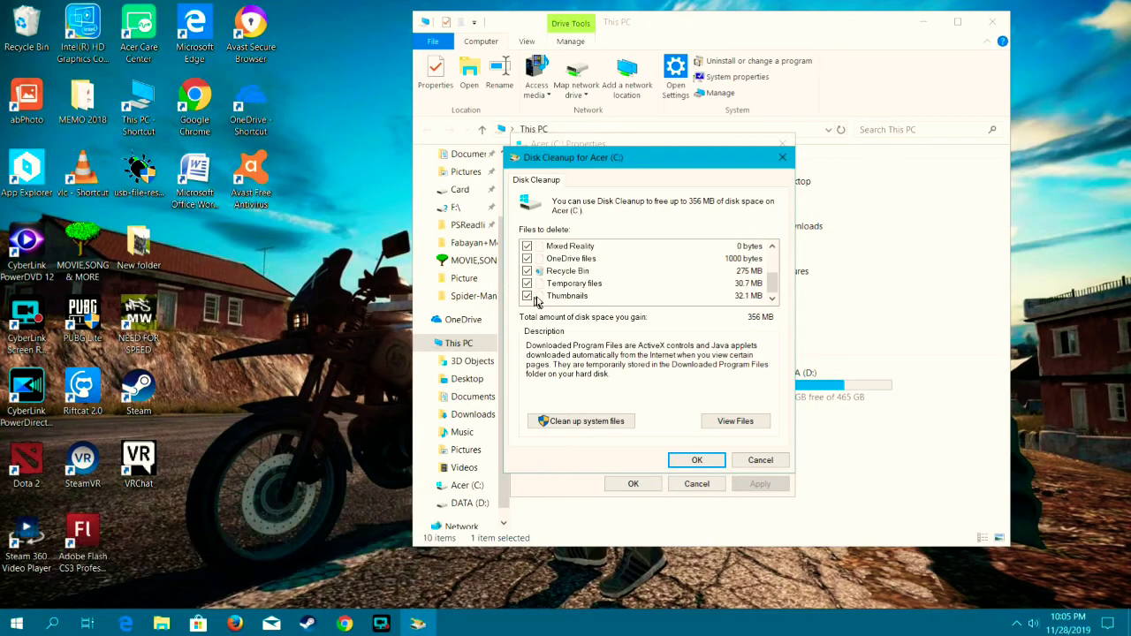
pyautogui.scroll(3, 619, 282)
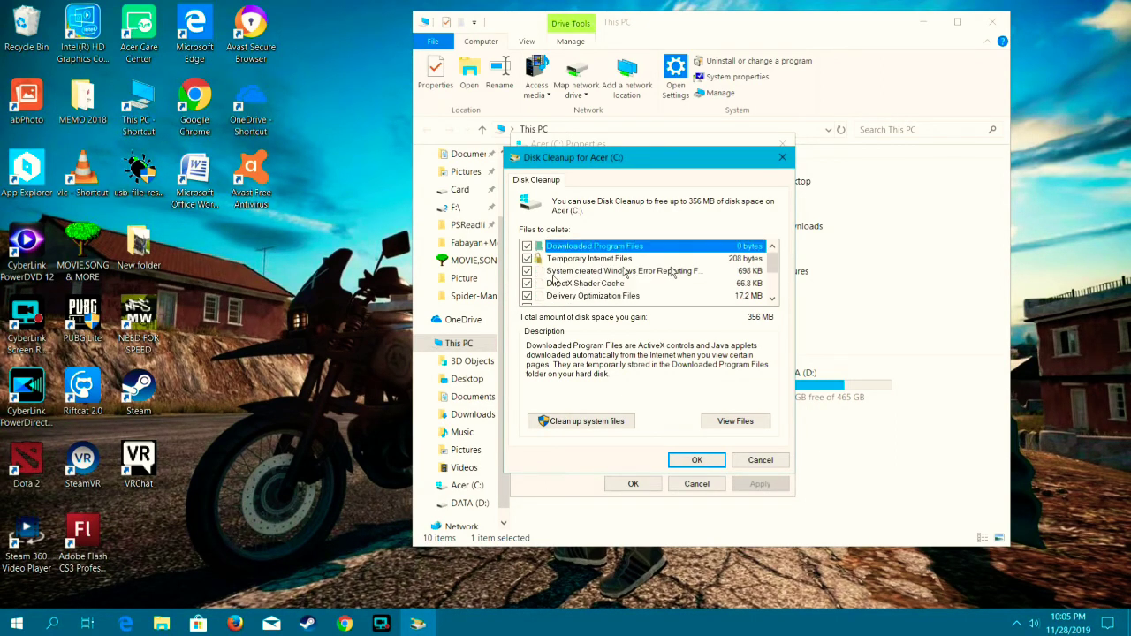
pyautogui.scroll(-2, 583, 265)
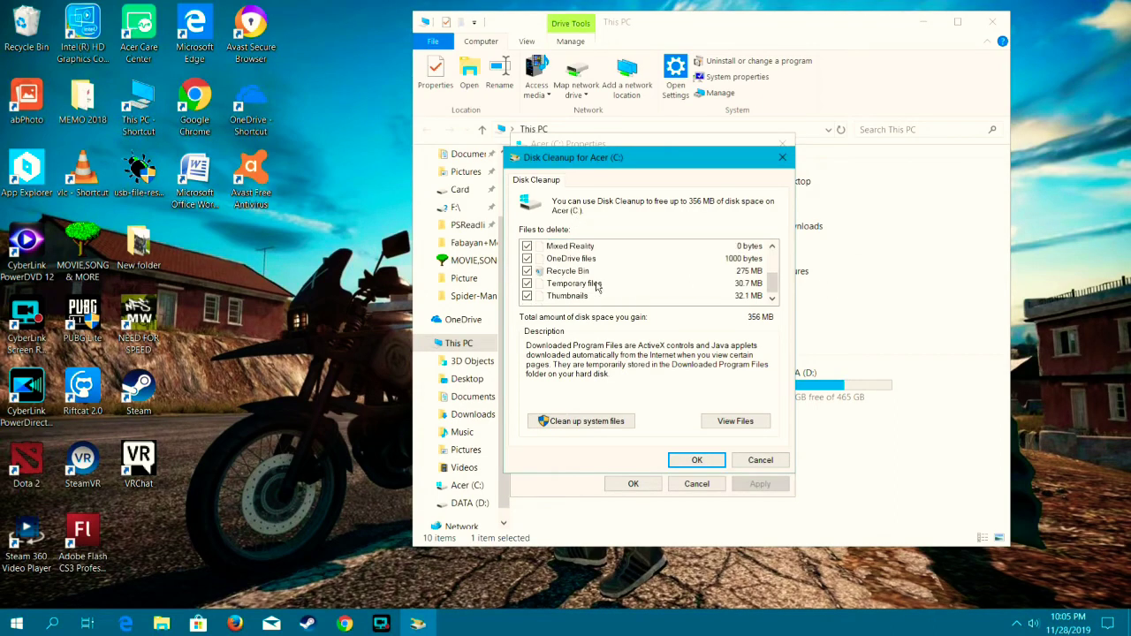
pyautogui.scroll(2, 598, 285)
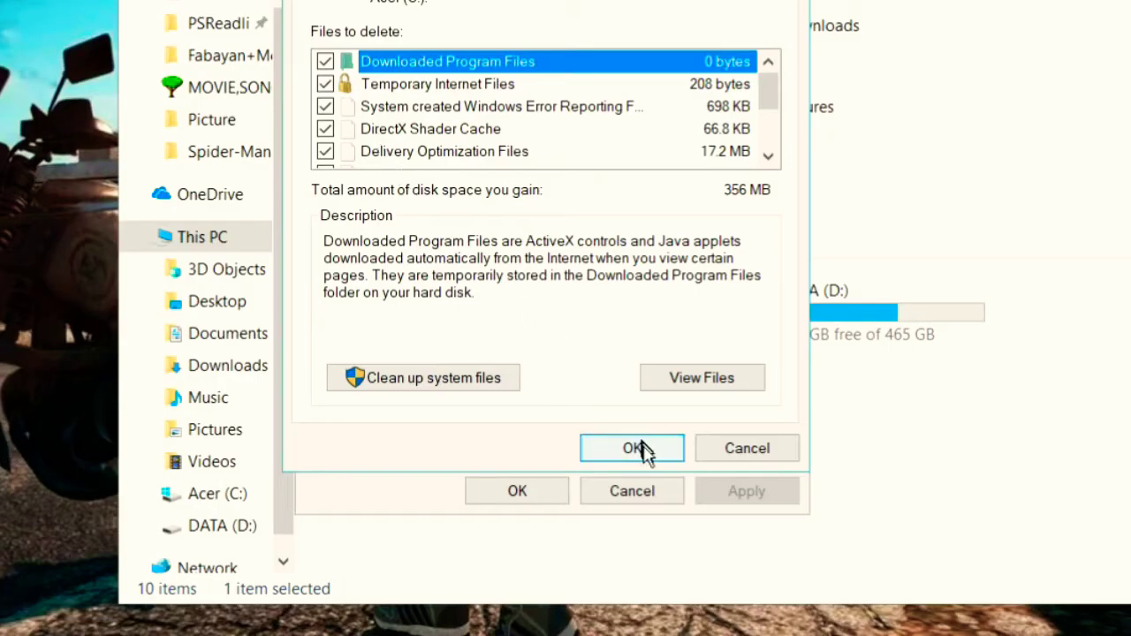
# Run the cleanup of drive C: and confirm permanently deleting the marked files.
pyautogui.click(698, 461)
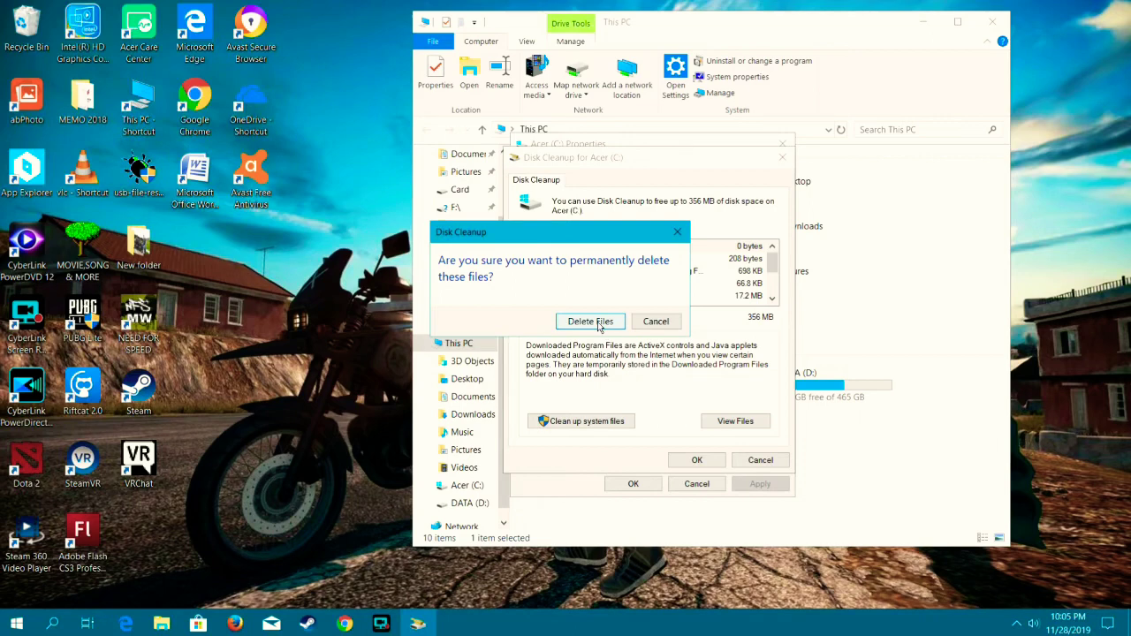
pyautogui.click(590, 322)
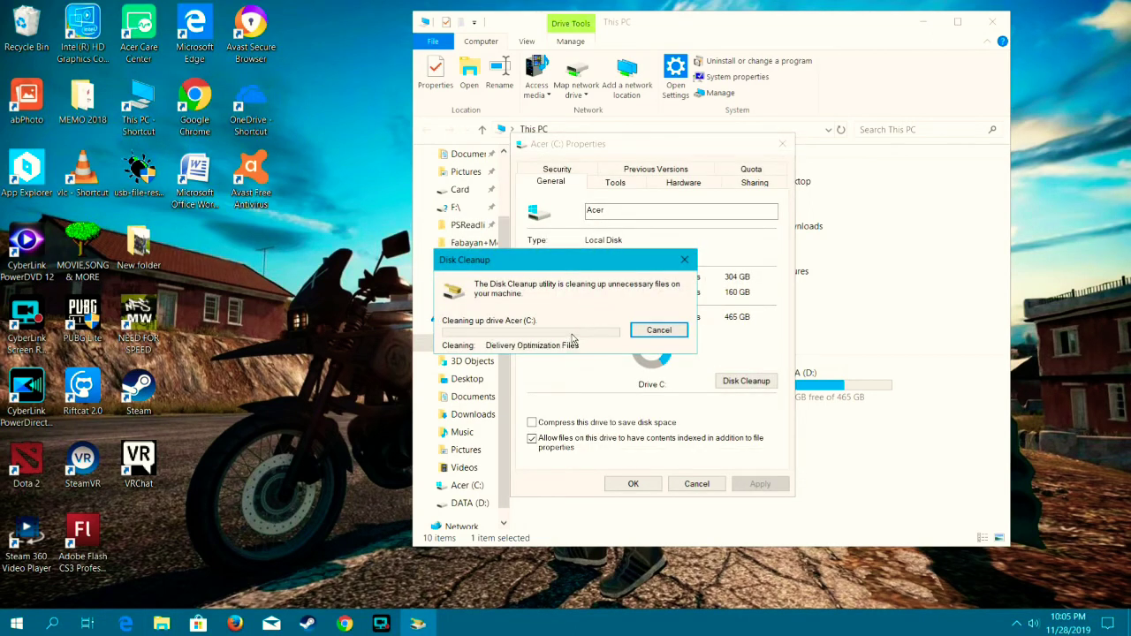
pyautogui.moveTo(598, 267); pyautogui.dragTo(704, 270)
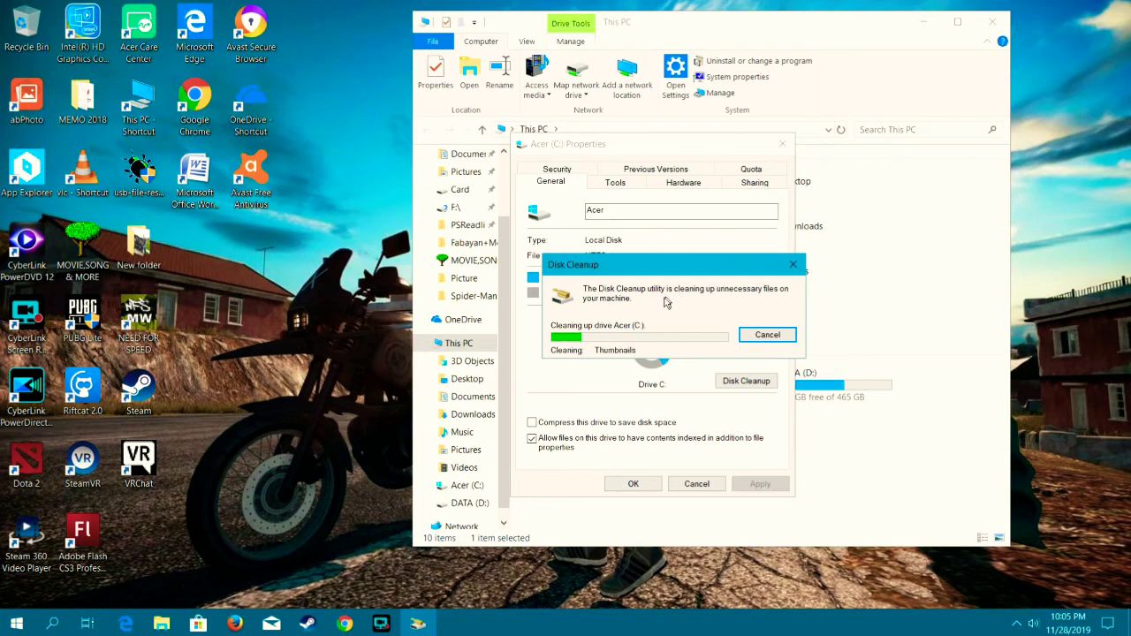
pyautogui.moveTo(682, 270); pyautogui.dragTo(592, 309)
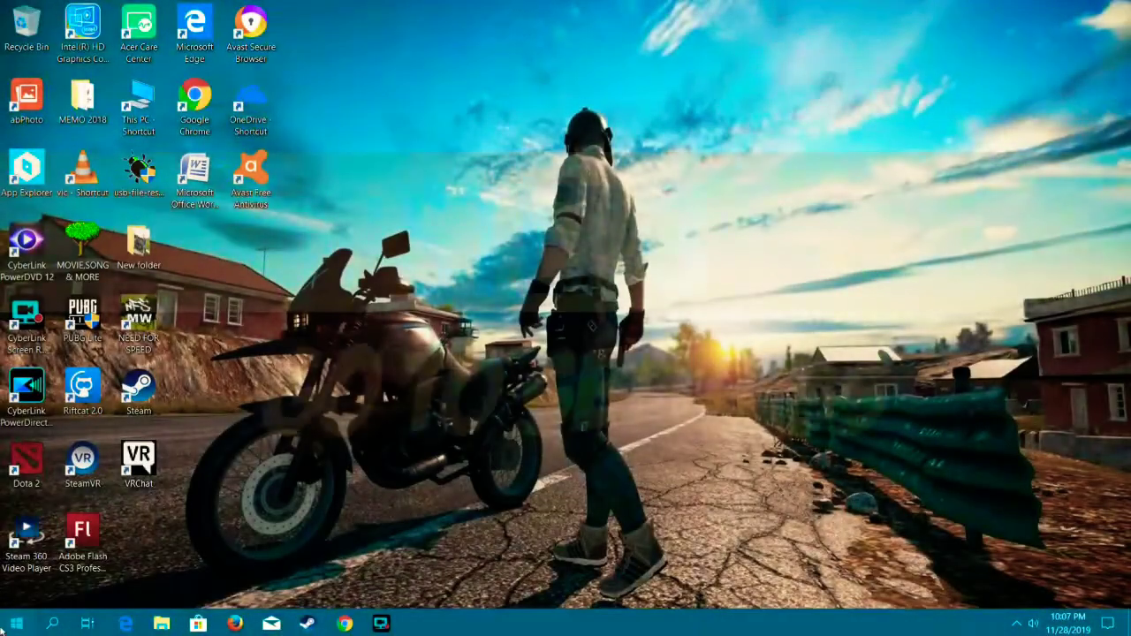
# Open the Apps & features page in Windows Settings and move its window nearer the middle of the desktop.
pyautogui.click(2, 629)
pyautogui.click(19, 555)
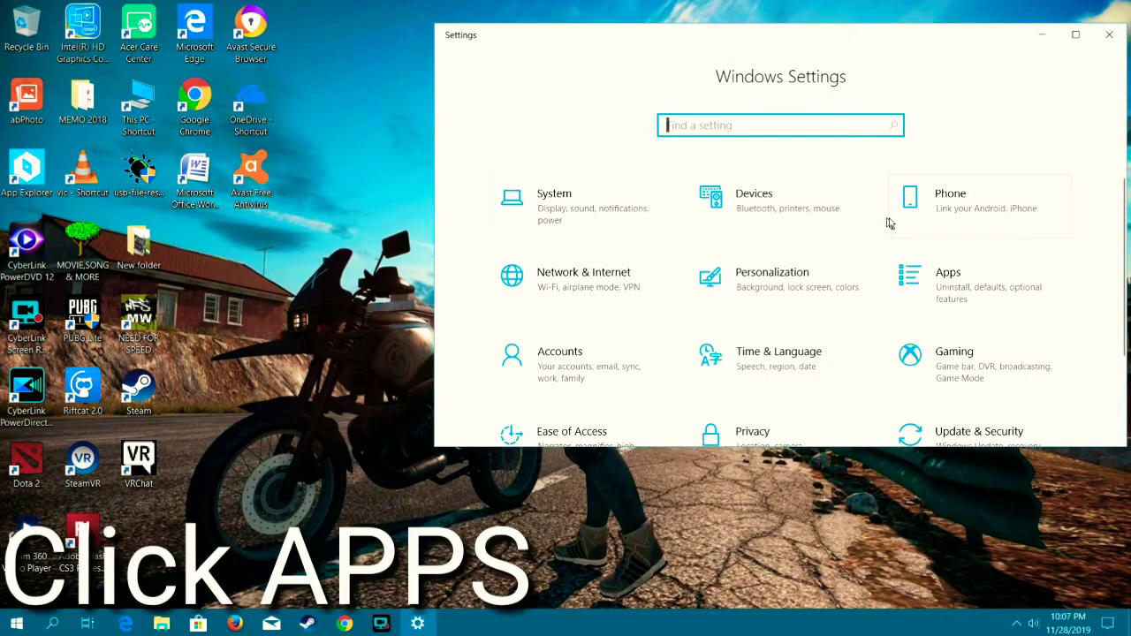
pyautogui.scroll(-3, 974, 291)
pyautogui.scroll(3, 968, 282)
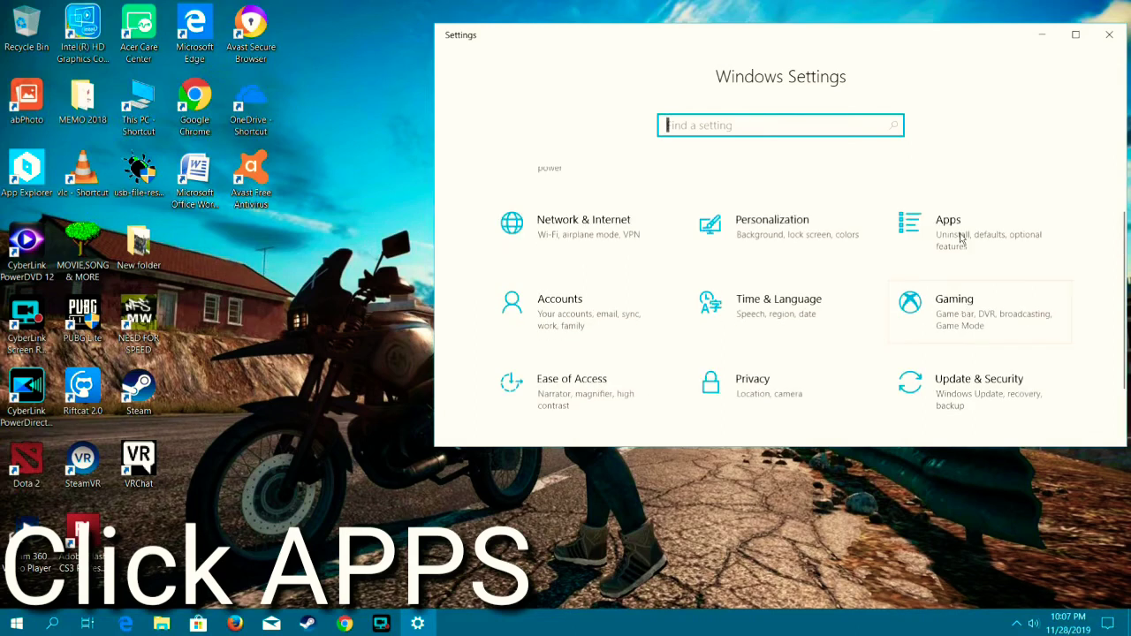
pyautogui.click(964, 276)
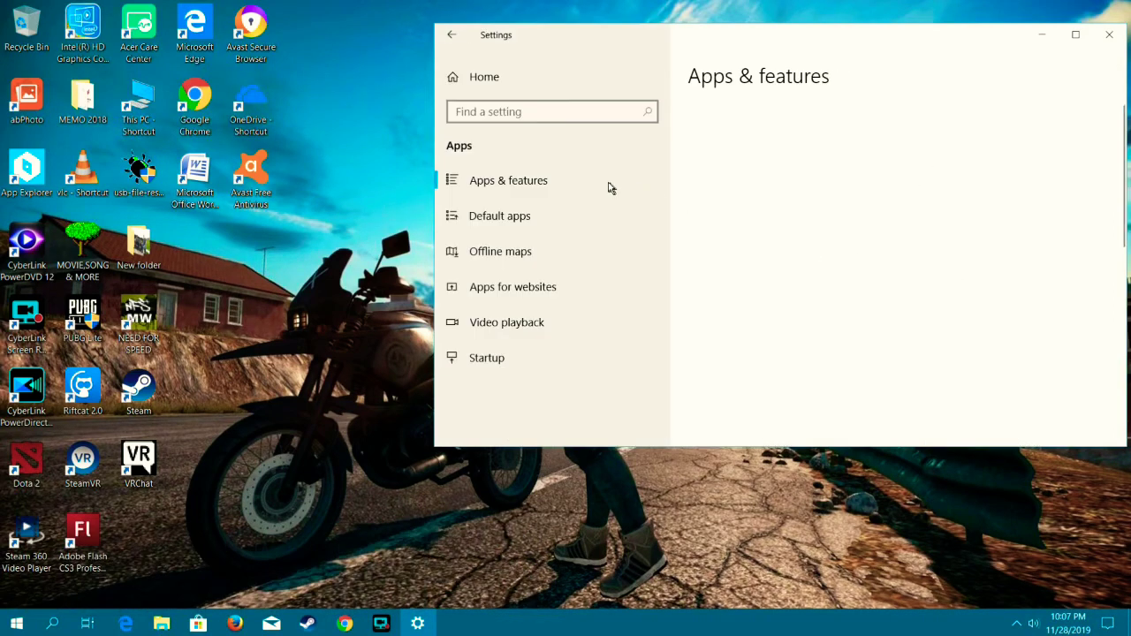
pyautogui.moveTo(846, 37); pyautogui.dragTo(606, 35)
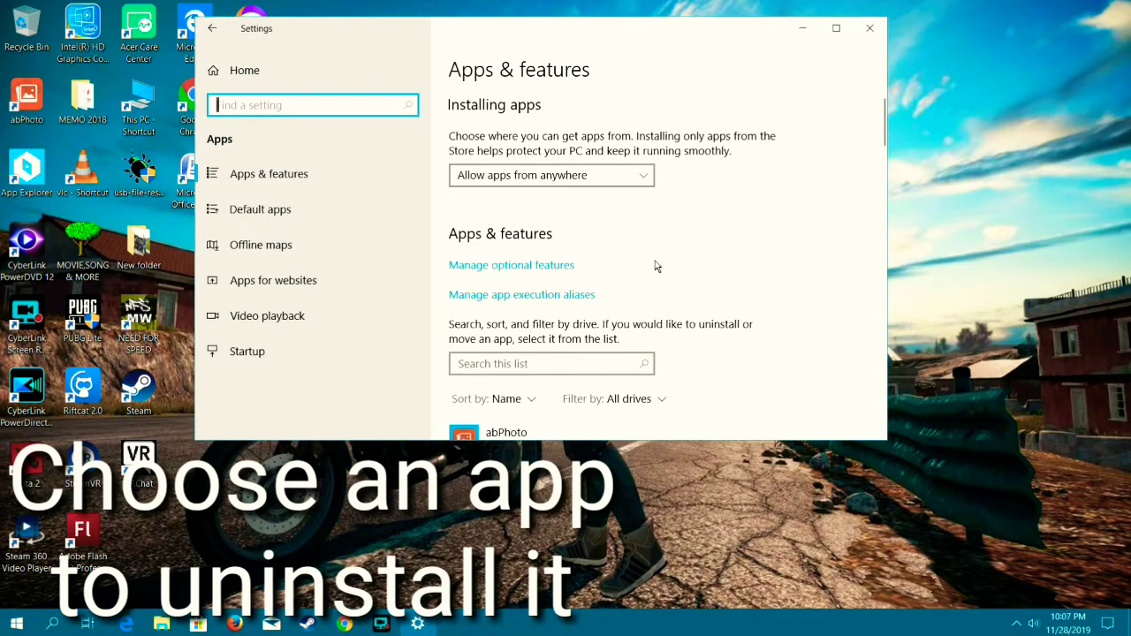
# Maximize the Settings window and look through the whole list of installed apps for ones that can be uninstalled.
pyautogui.scroll(-3, 609, 266)
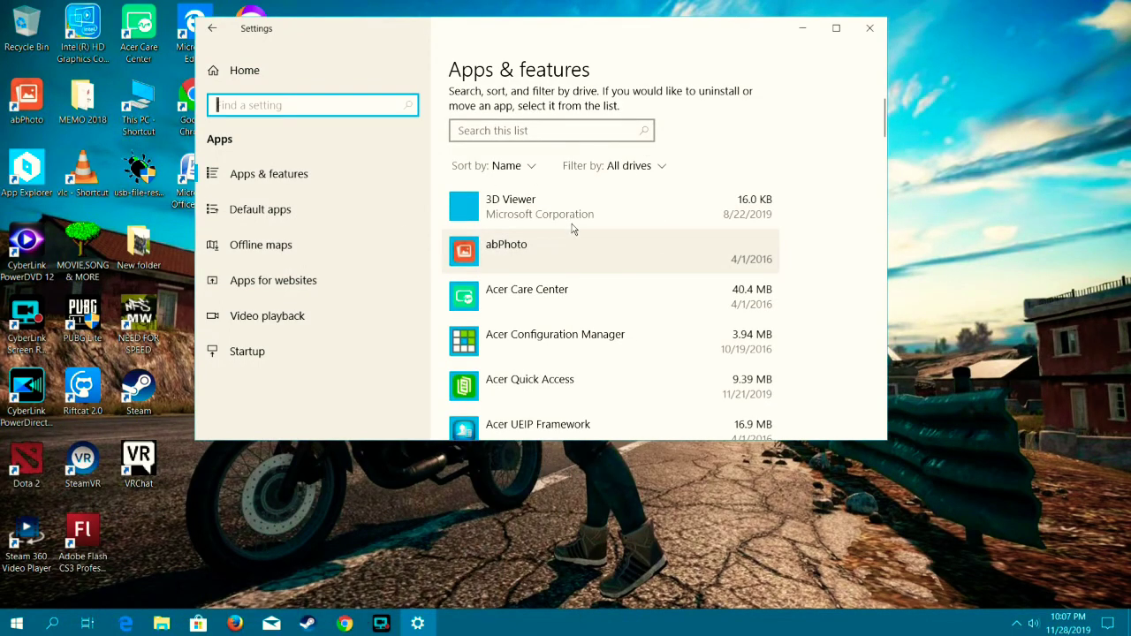
pyautogui.scroll(-3, 573, 230)
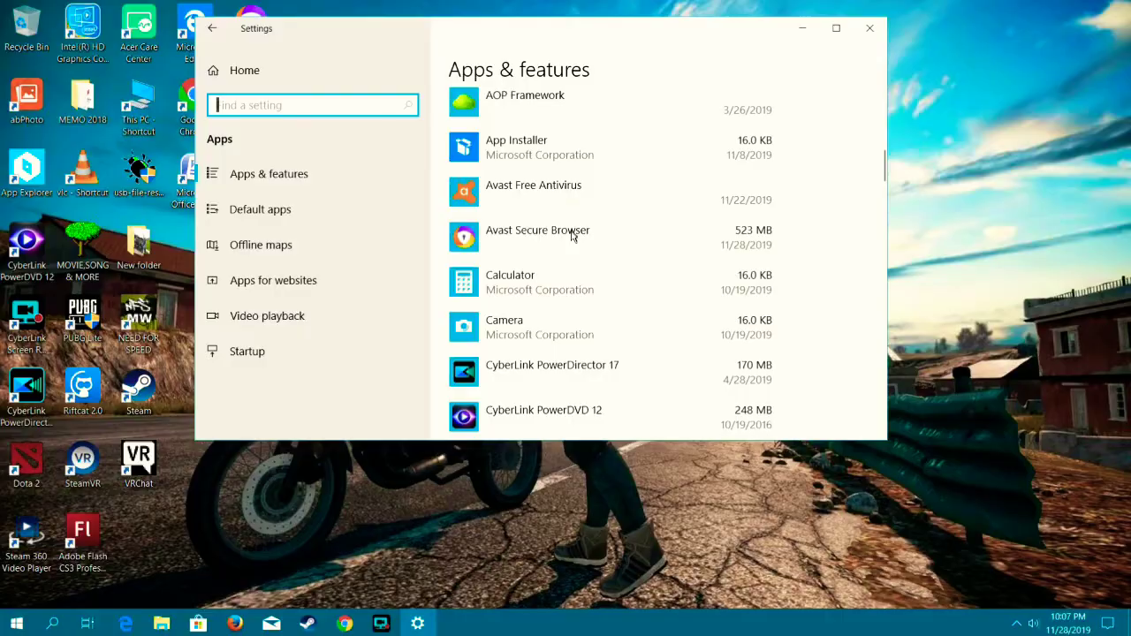
pyautogui.scroll(-10, 571, 233)
pyautogui.click(834, 27)
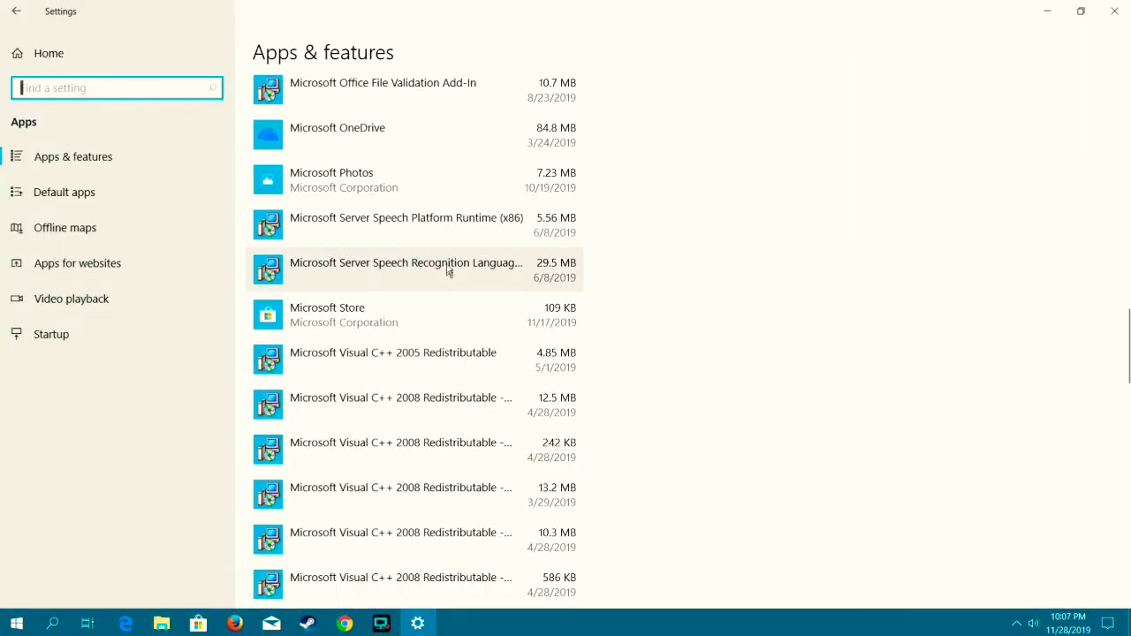
pyautogui.scroll(-15, 446, 295)
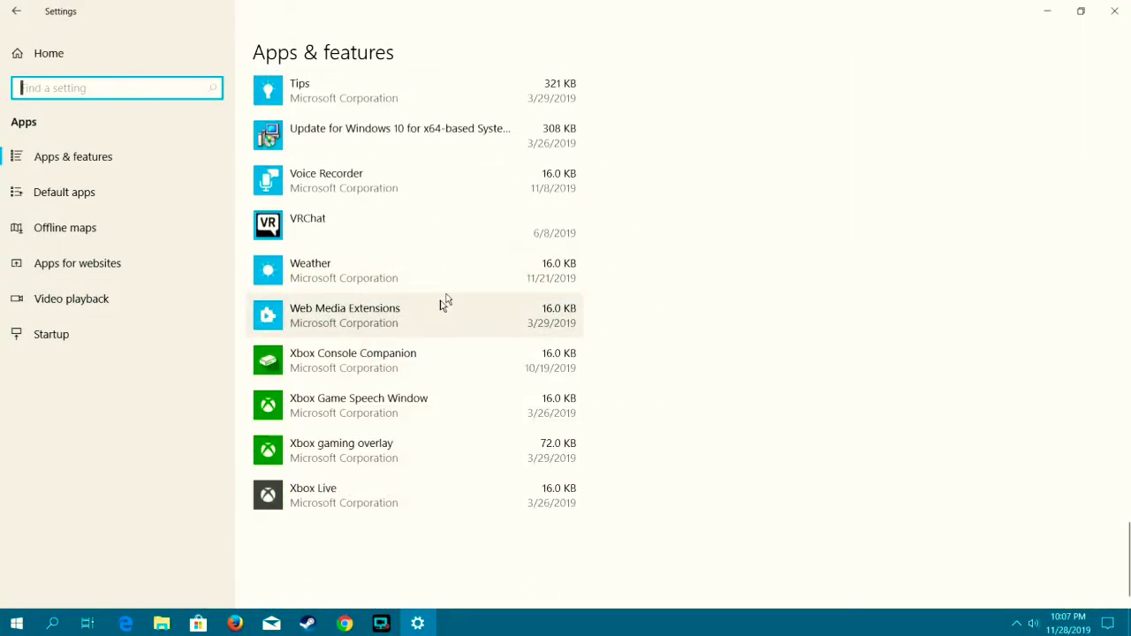
pyautogui.scroll(8, 445, 303)
pyautogui.scroll(-3, 449, 301)
pyautogui.scroll(7, 449, 301)
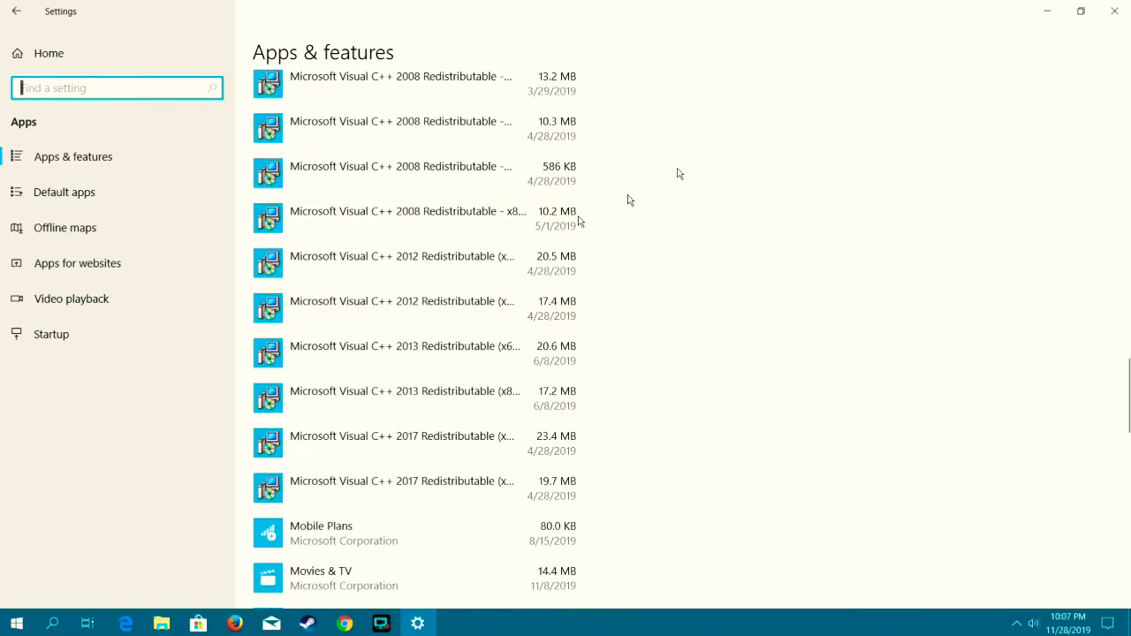
pyautogui.scroll(-10, 460, 260)
pyautogui.scroll(-3, 460, 260)
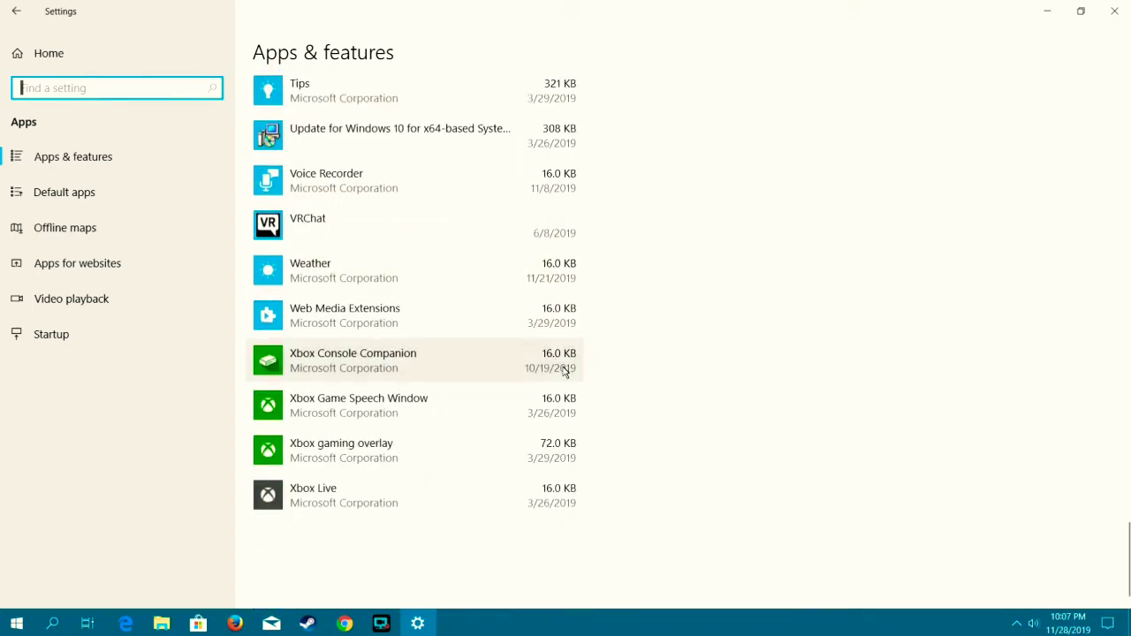
# Expand the entries for Xbox Console Companion, PUBG Lite, Mozilla Firefox 45.0 and the x86 Microsoft Visual C++ 2017 Redistributable to view their uninstall options.
pyautogui.click(498, 378)
pyautogui.scroll(5, 533, 338)
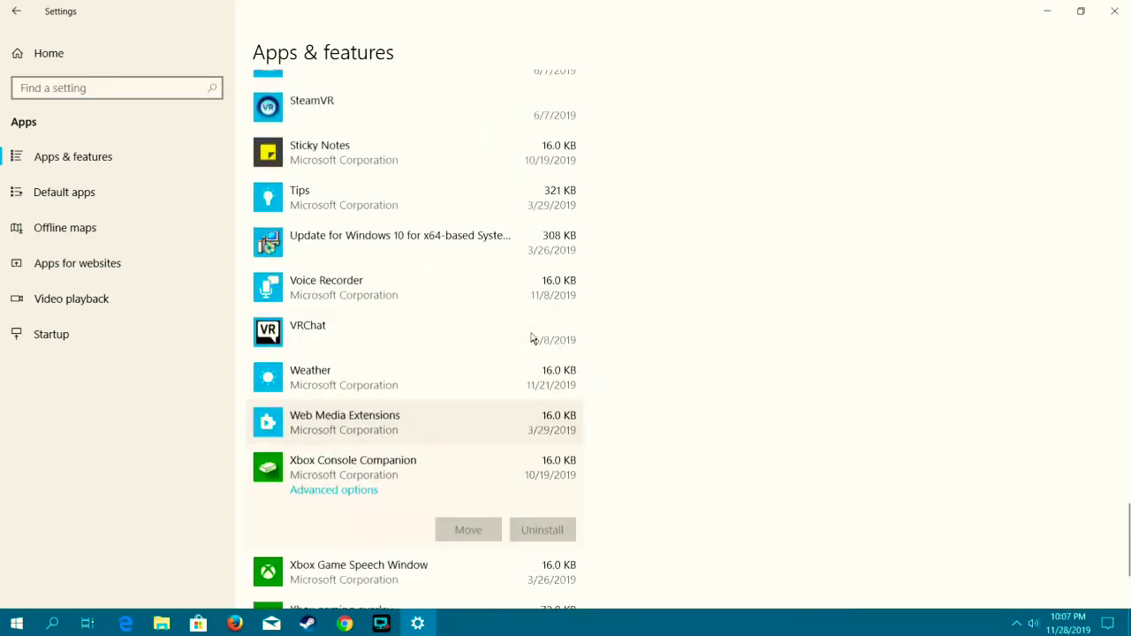
pyautogui.scroll(2, 531, 337)
pyautogui.click(384, 335)
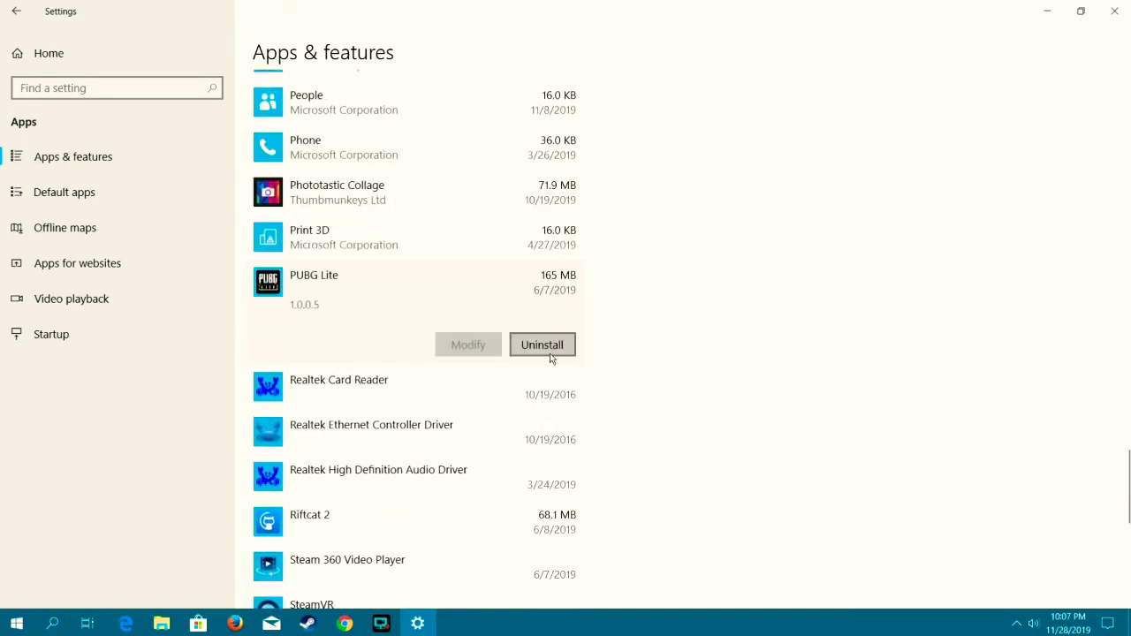
pyautogui.scroll(8, 513, 342)
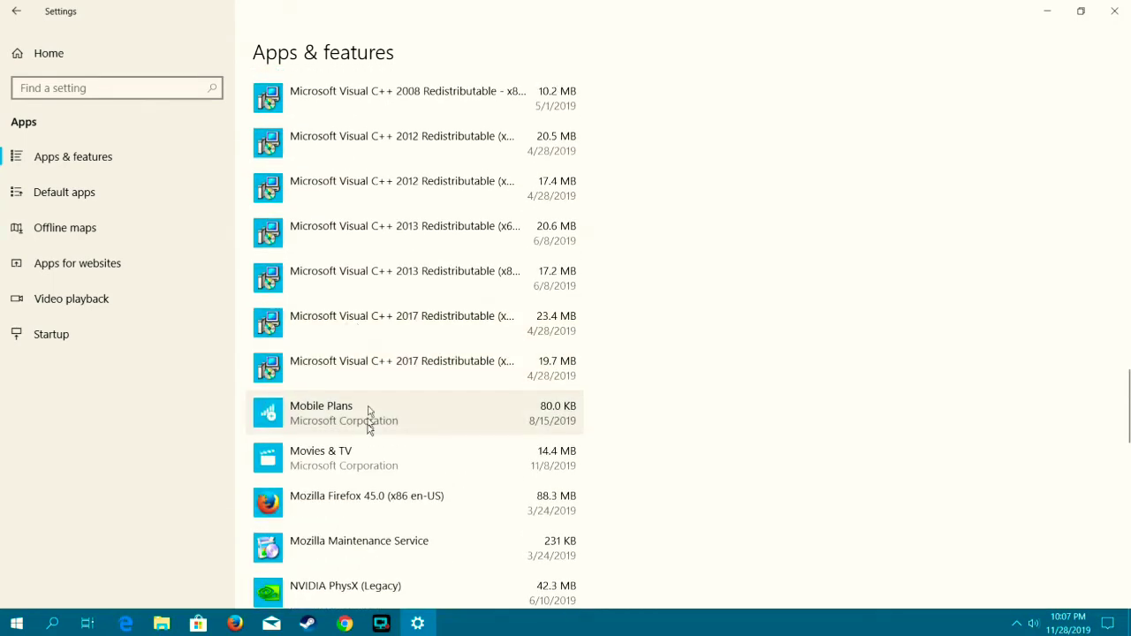
pyautogui.click(392, 499)
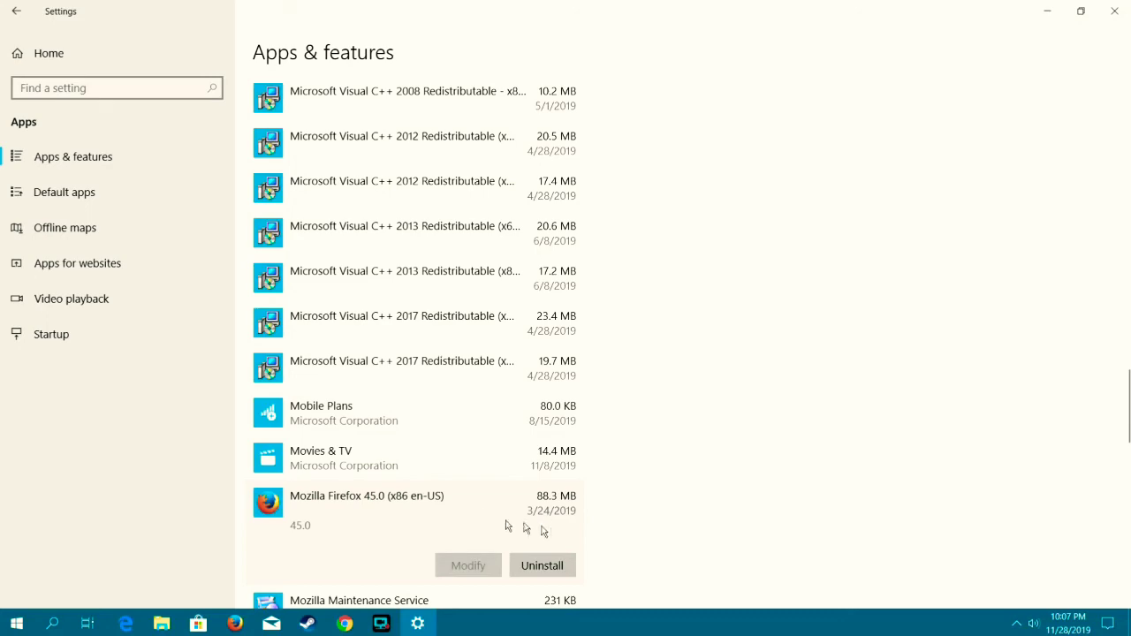
pyautogui.click(387, 362)
pyautogui.scroll(4, 591, 417)
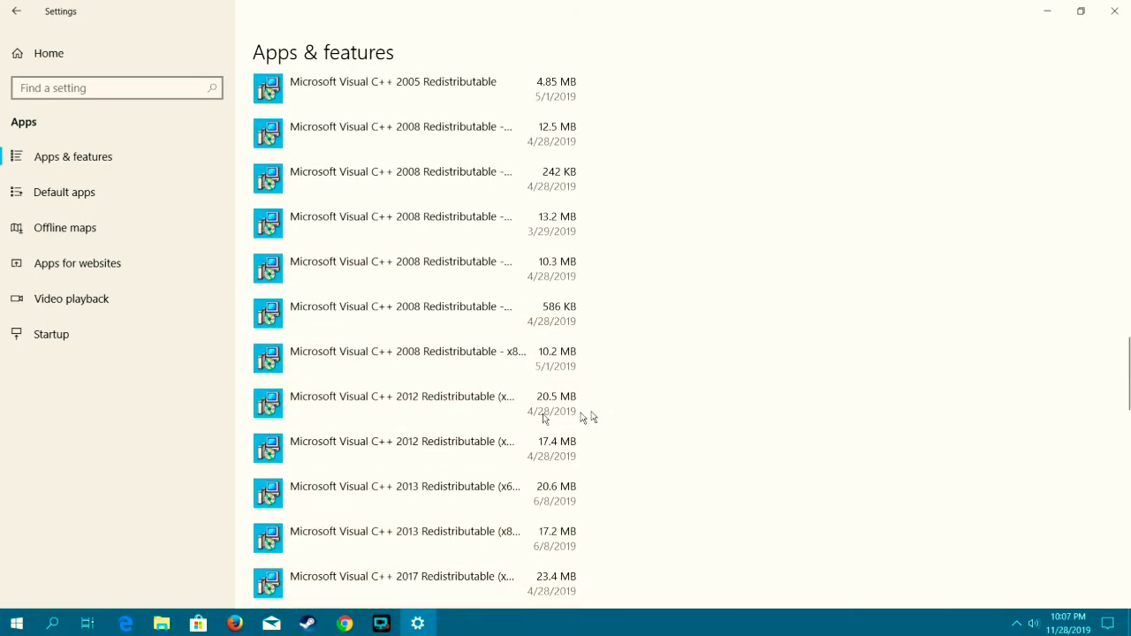
# Examine the Microsoft entries in the installed apps list, from Office Enterprise 2007 to the Visual C++ redistributables.
pyautogui.scroll(6, 429, 356)
pyautogui.scroll(-4, 271, 245)
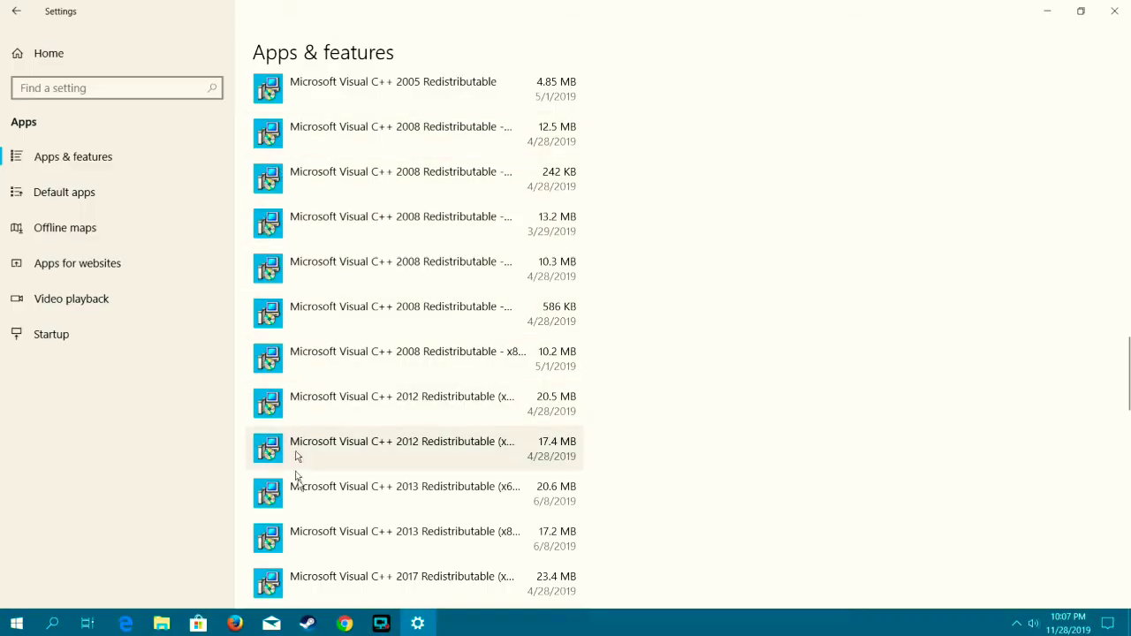
pyautogui.scroll(-4, 297, 456)
pyautogui.scroll(4, 291, 353)
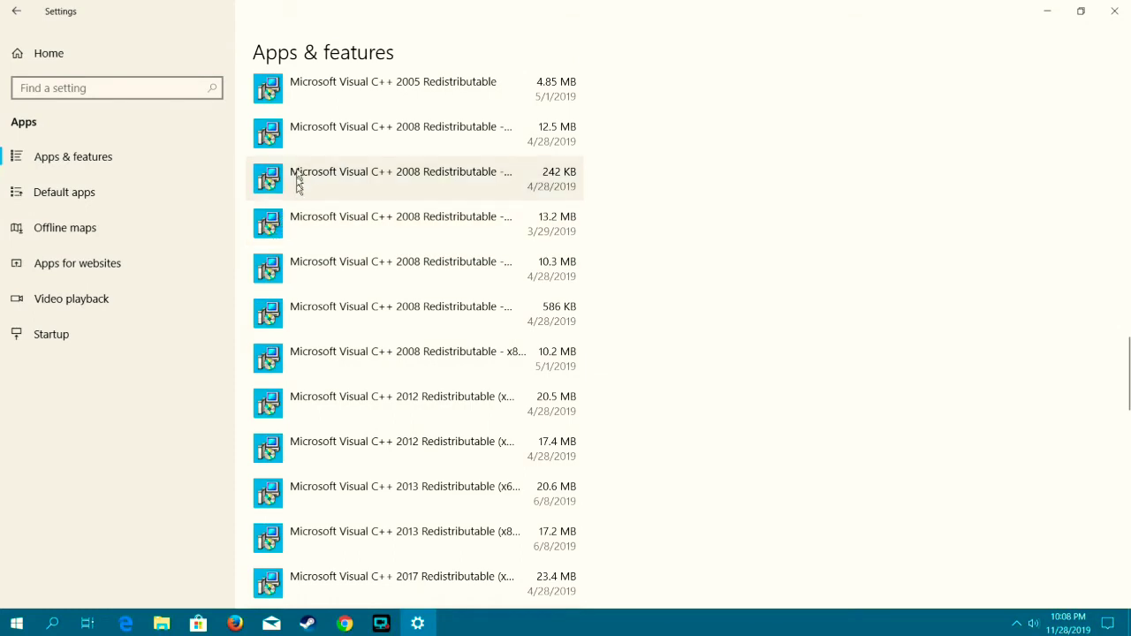
pyautogui.scroll(-4, 298, 177)
pyautogui.scroll(8, 277, 296)
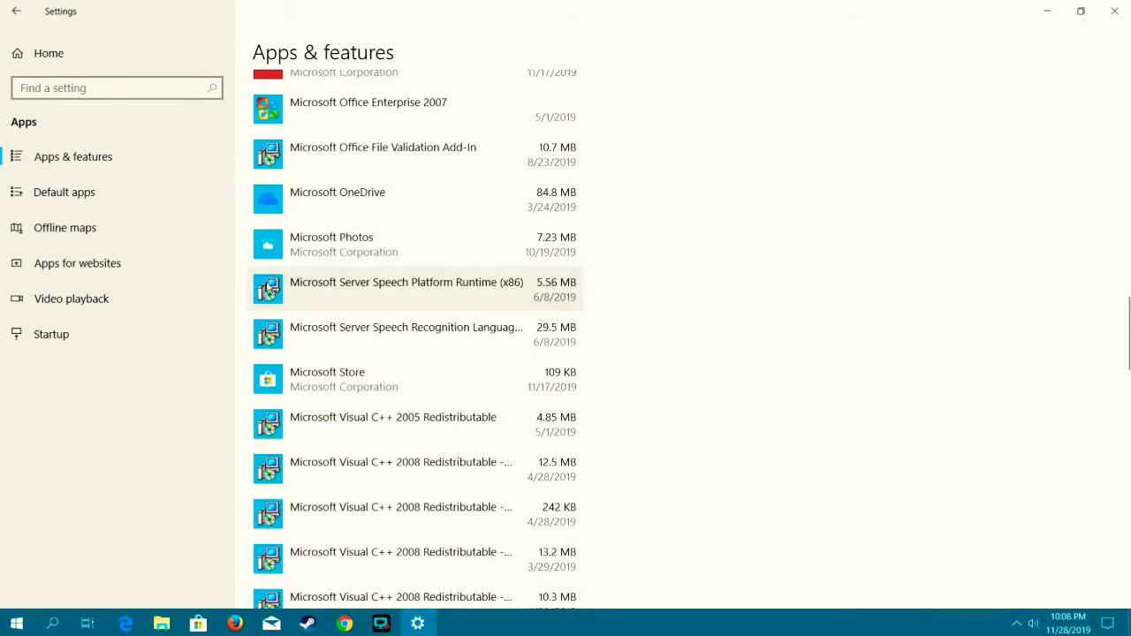
pyautogui.scroll(-8, 268, 288)
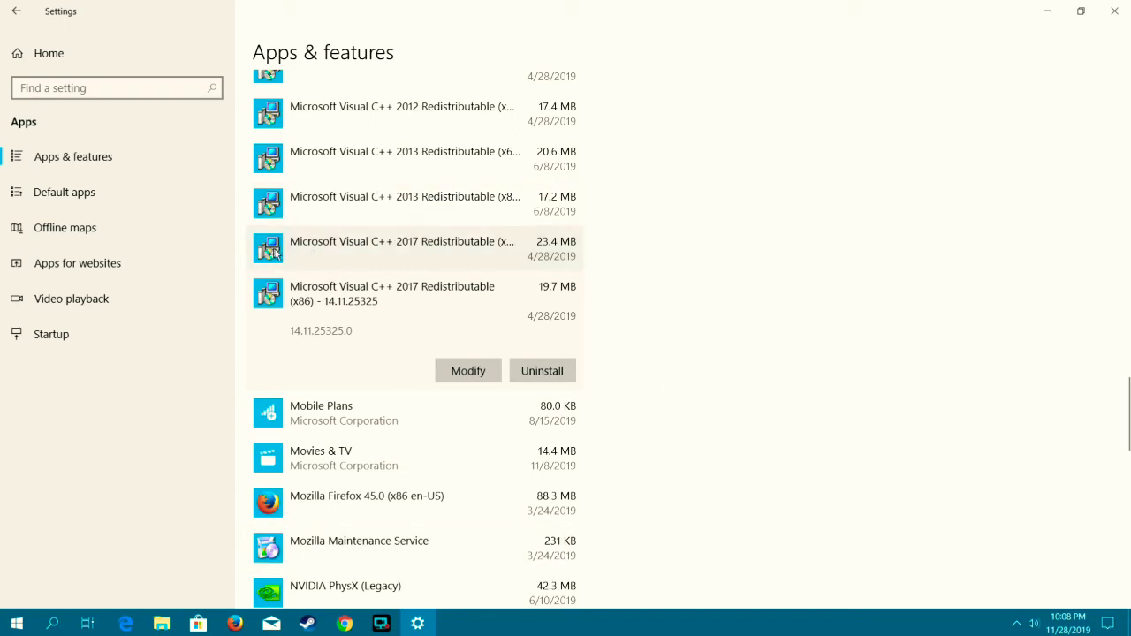
pyautogui.scroll(4, 275, 254)
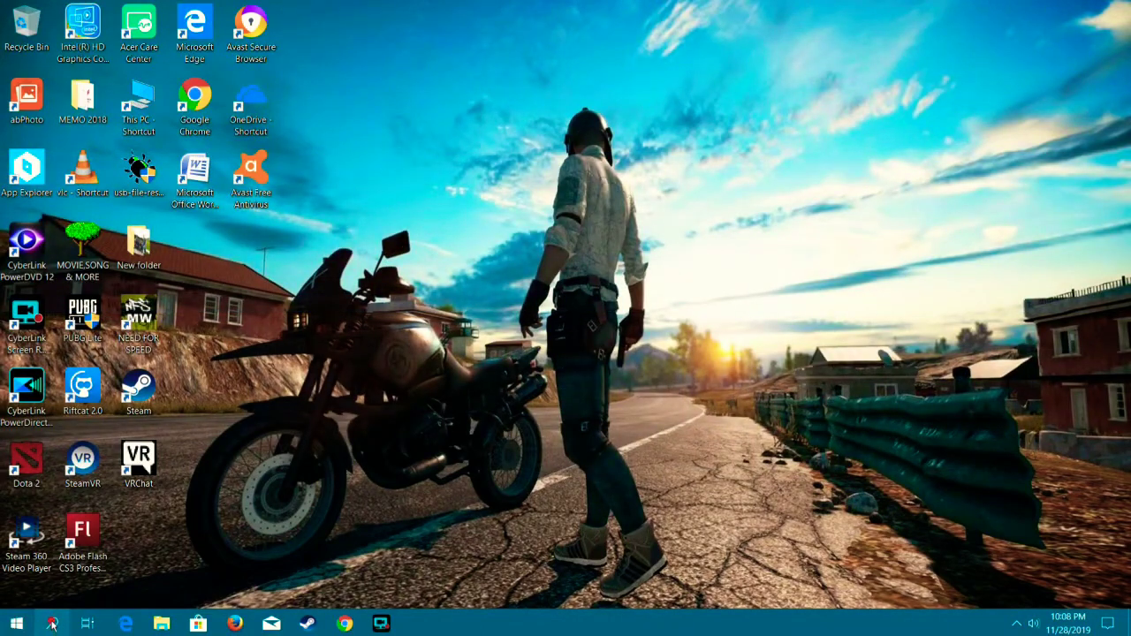
# Search Windows for "show hi", open Show hidden files and folders, and move the File Explorer Options dialog nearer the middle of the desktop.
pyautogui.click(52, 624)
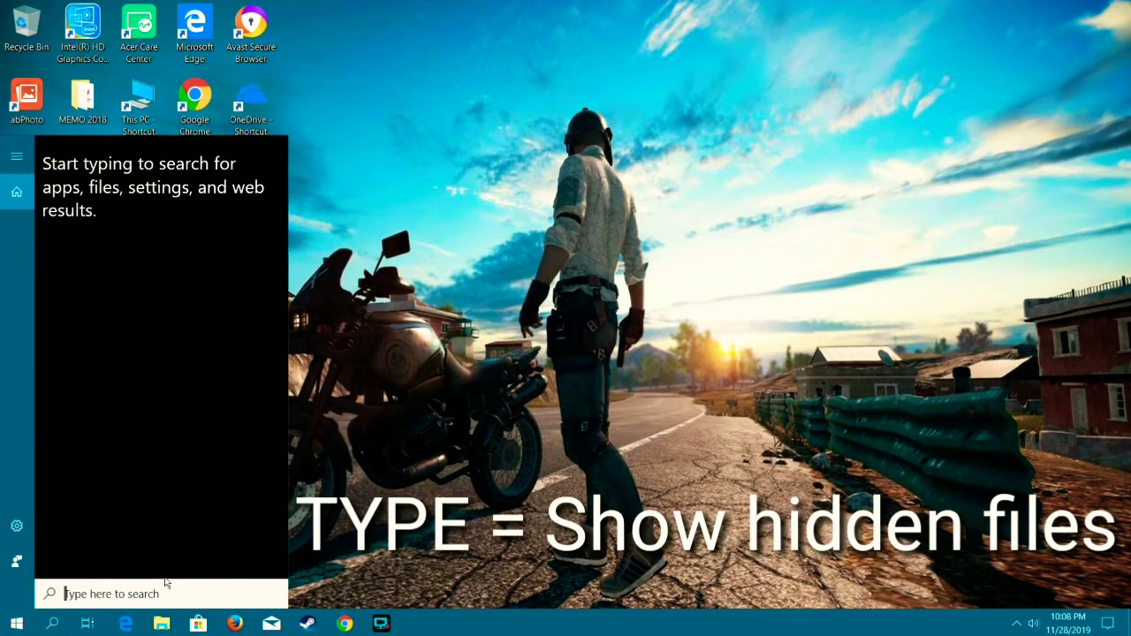
pyautogui.write('s')
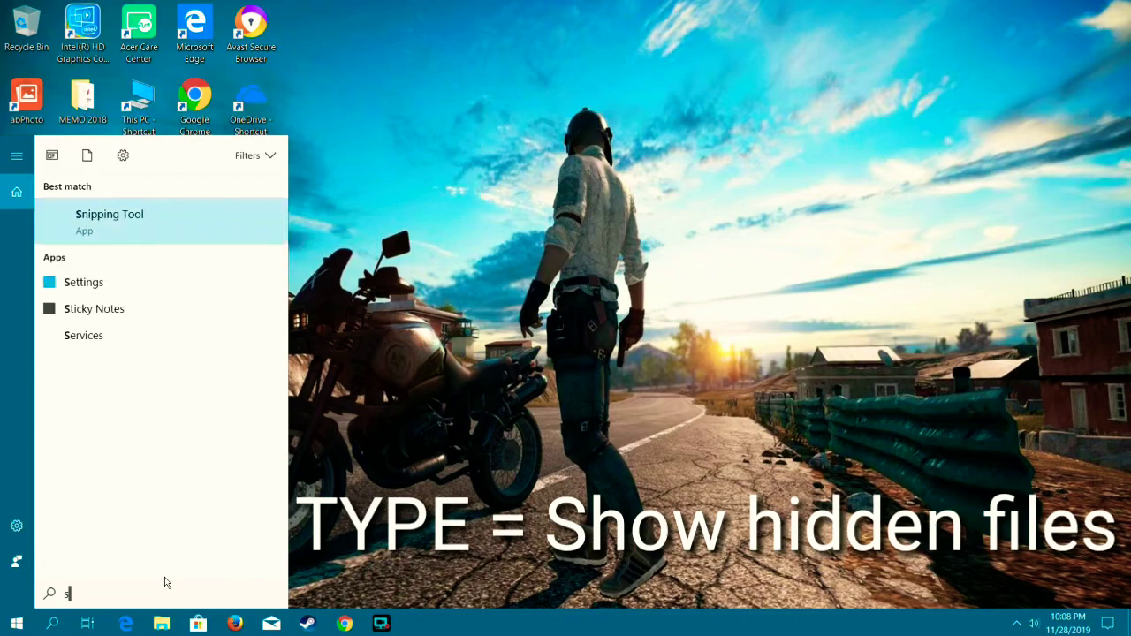
pyautogui.write('how hi')
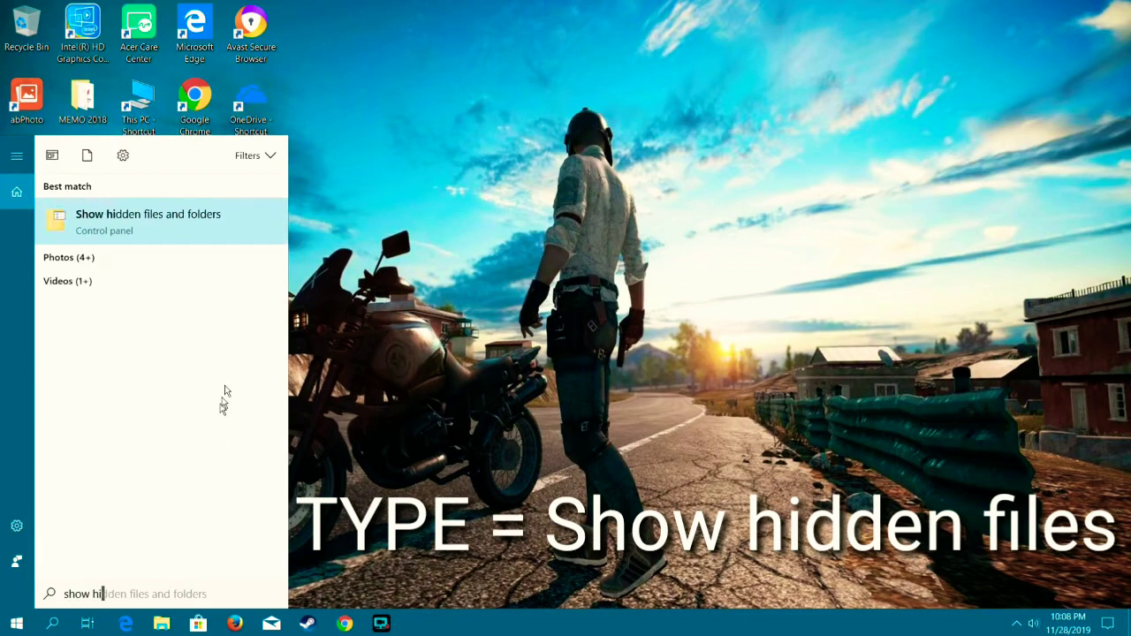
pyautogui.click(185, 228)
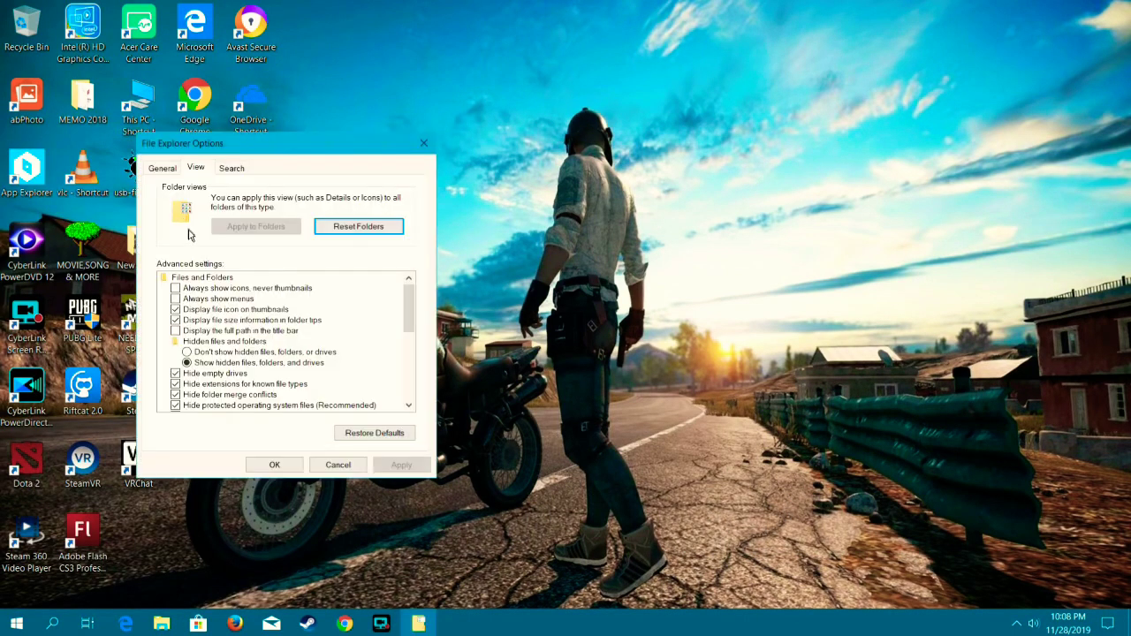
pyautogui.moveTo(307, 152); pyautogui.dragTo(597, 124)
pyautogui.moveTo(698, 294); pyautogui.dragTo(681, 269)
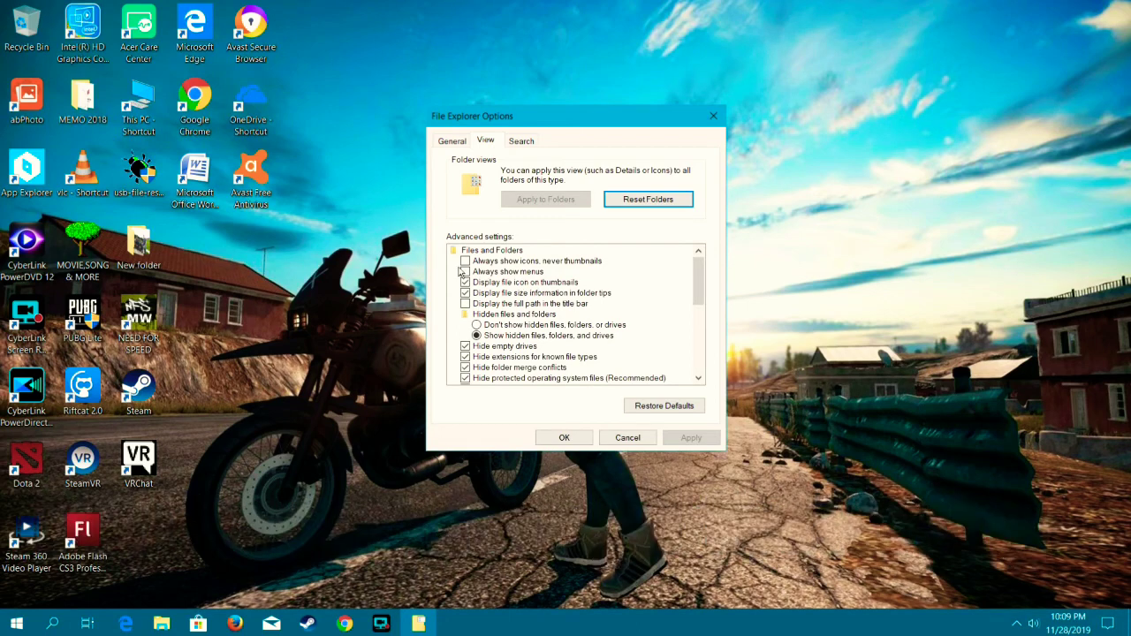
# Review the advanced view settings in File Explorer Options, restore them to their defaults and apply the change.
pyautogui.moveTo(692, 289); pyautogui.dragTo(702, 380)
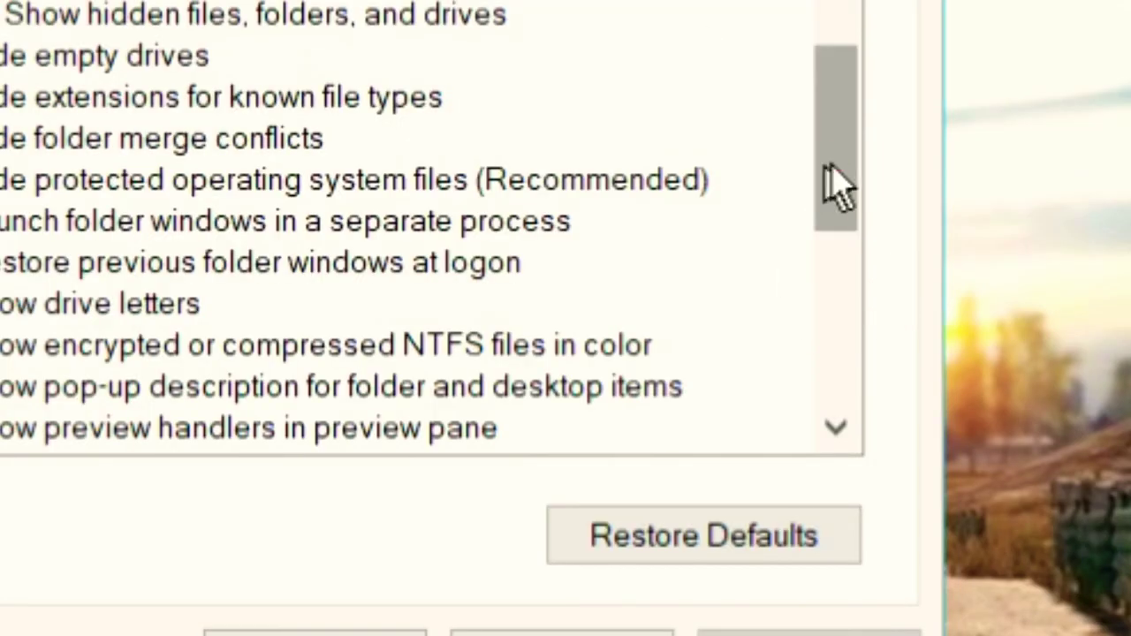
pyautogui.moveTo(833, 185); pyautogui.dragTo(846, 351)
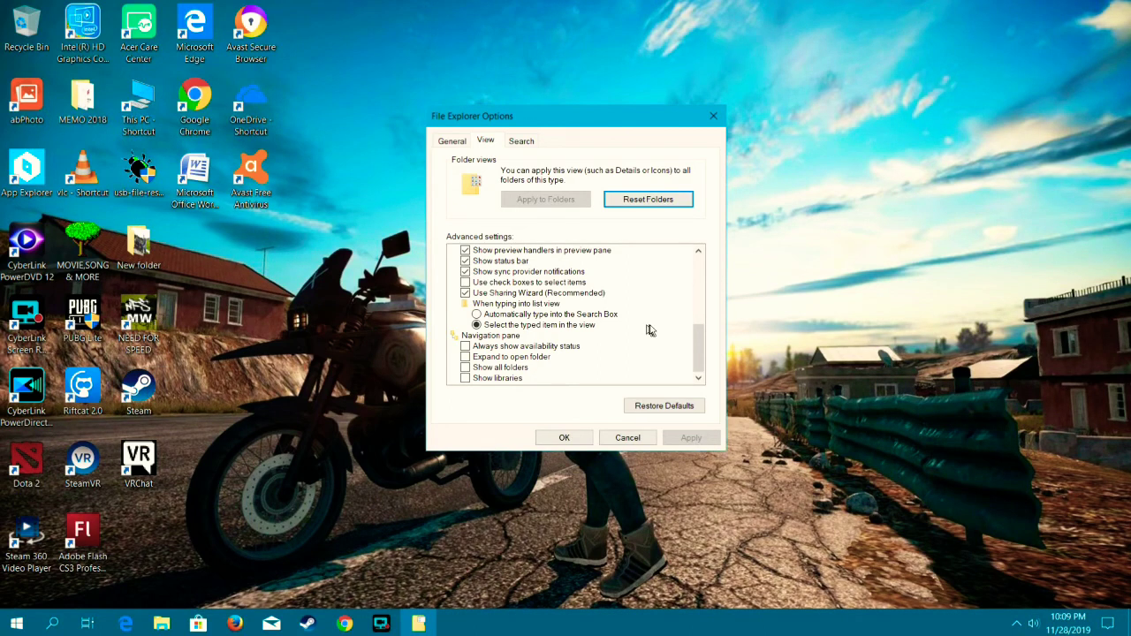
pyautogui.moveTo(704, 349); pyautogui.dragTo(704, 281)
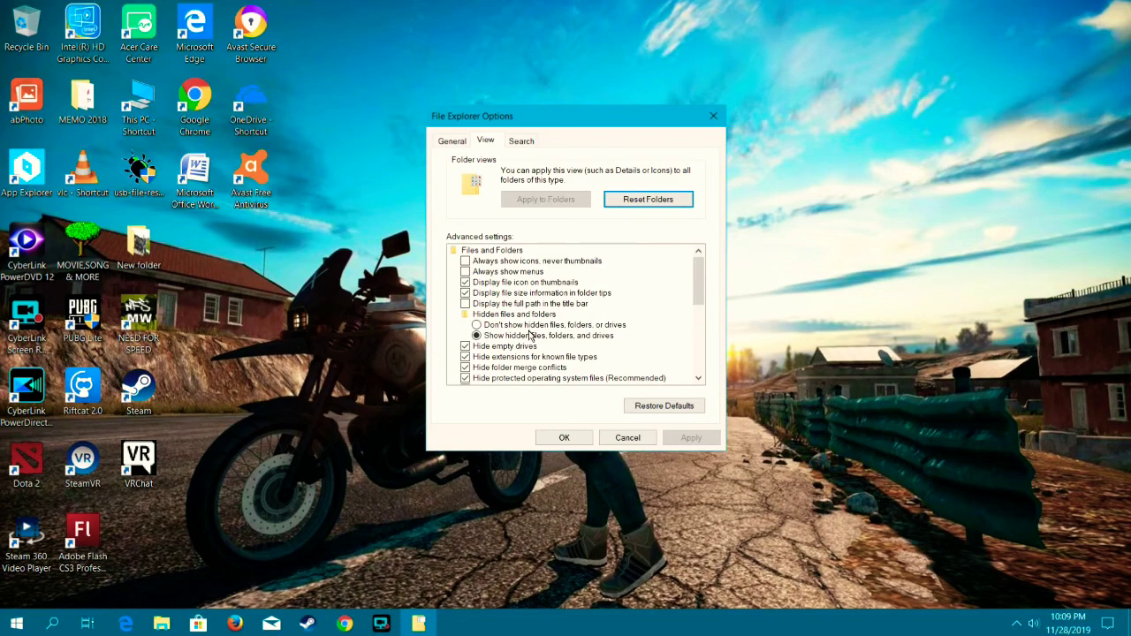
pyautogui.moveTo(697, 292); pyautogui.dragTo(693, 341)
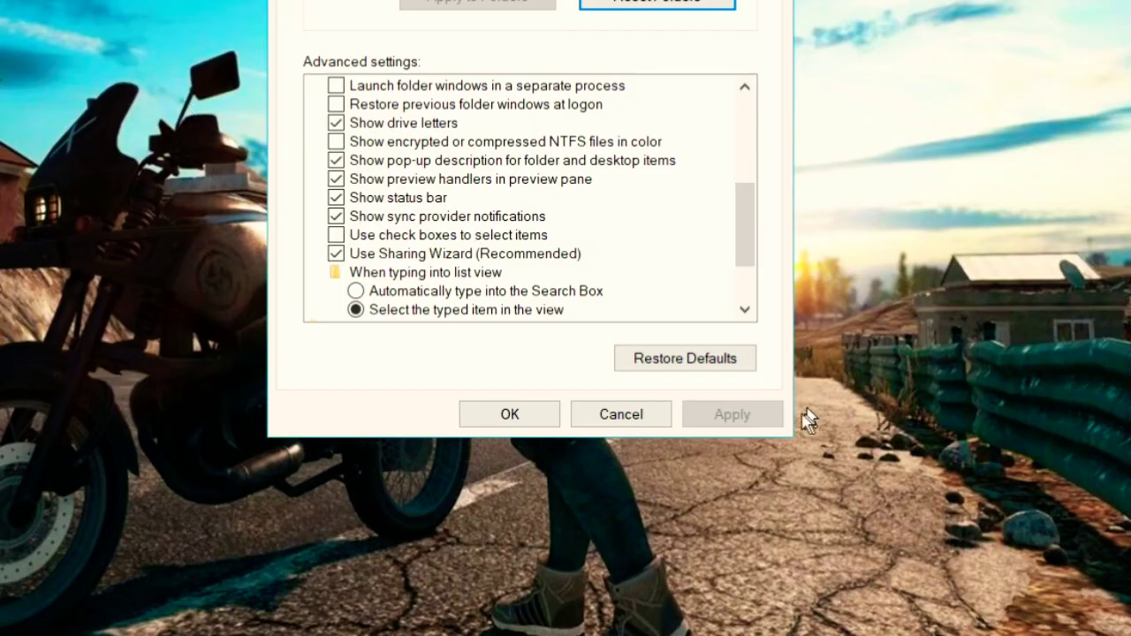
pyautogui.click(678, 360)
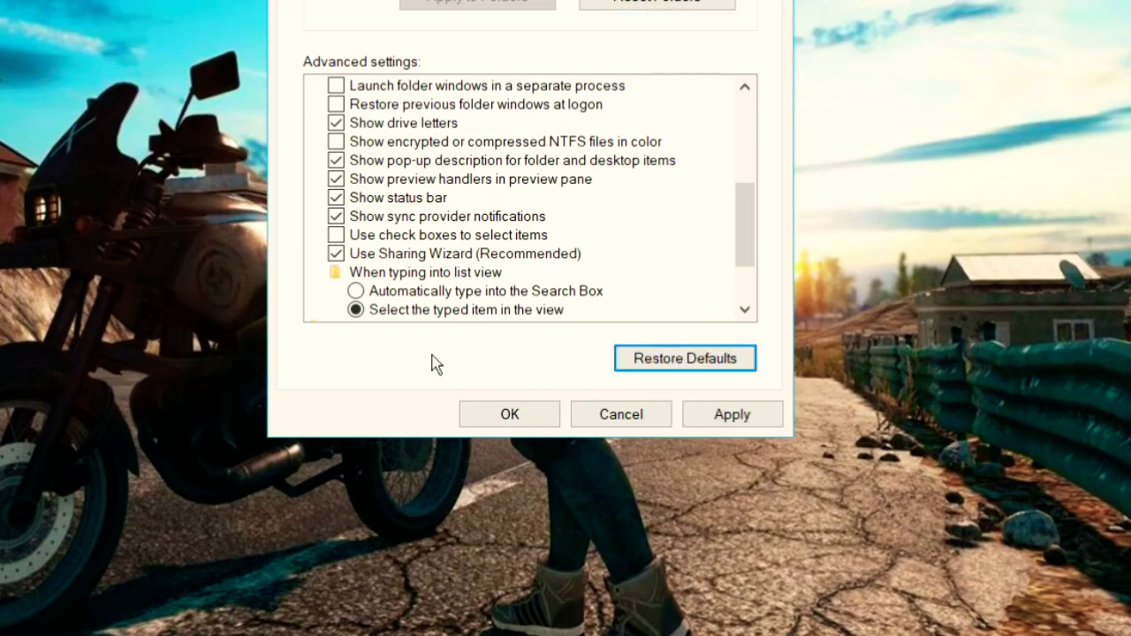
pyautogui.click(738, 417)
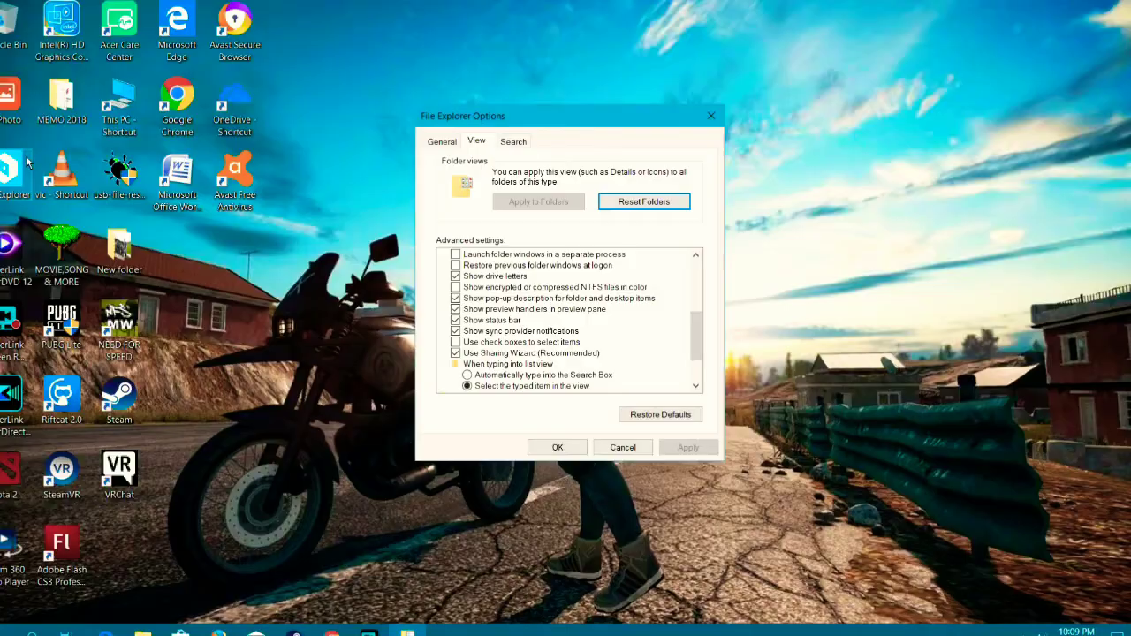
# Close File Explorer Options and refresh the desktop.
pyautogui.click(521, 421)
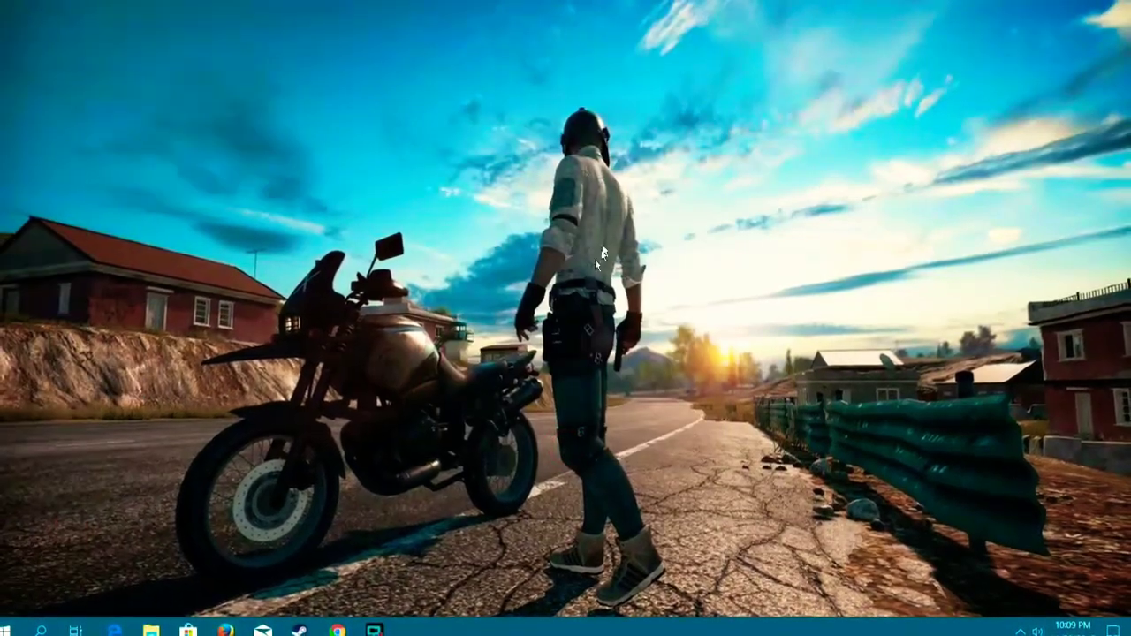
pyautogui.rightClick(610, 233)
pyautogui.click(681, 273)
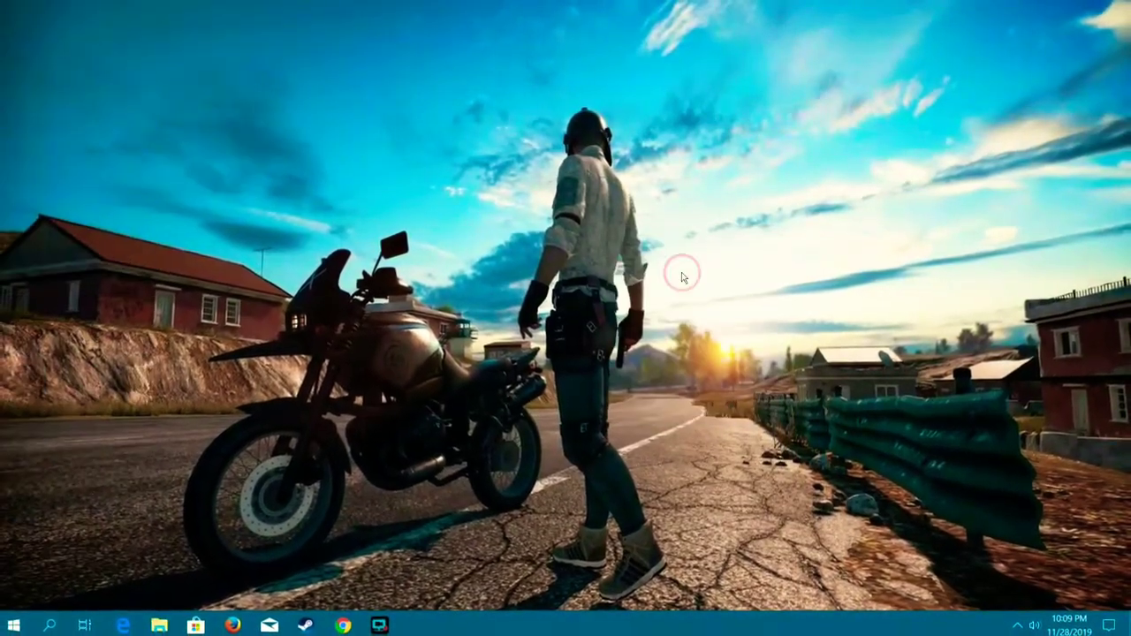